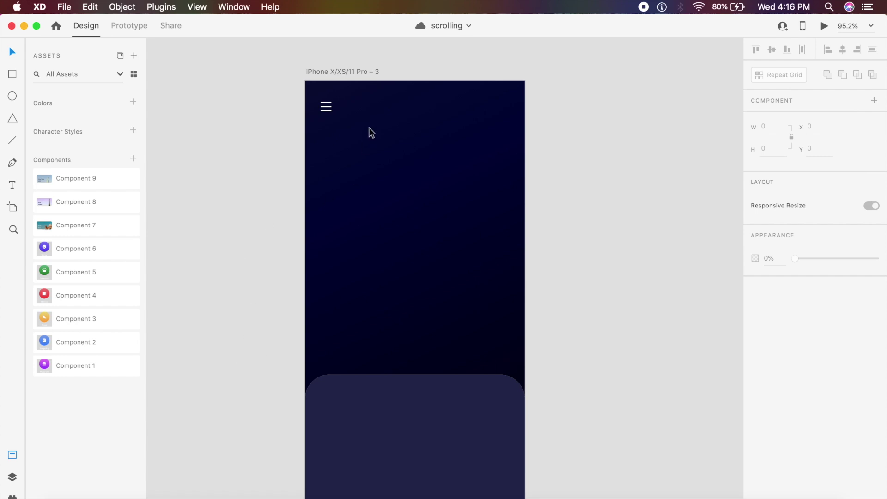
- Inspect the phone artboard's settings and the available device artboard sizes
left_click(347, 74)
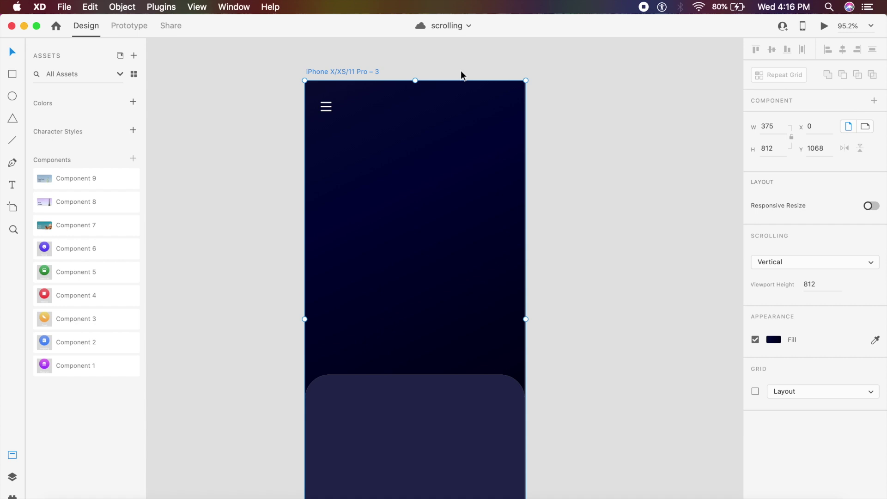
scroll(462, 75, "right", 3)
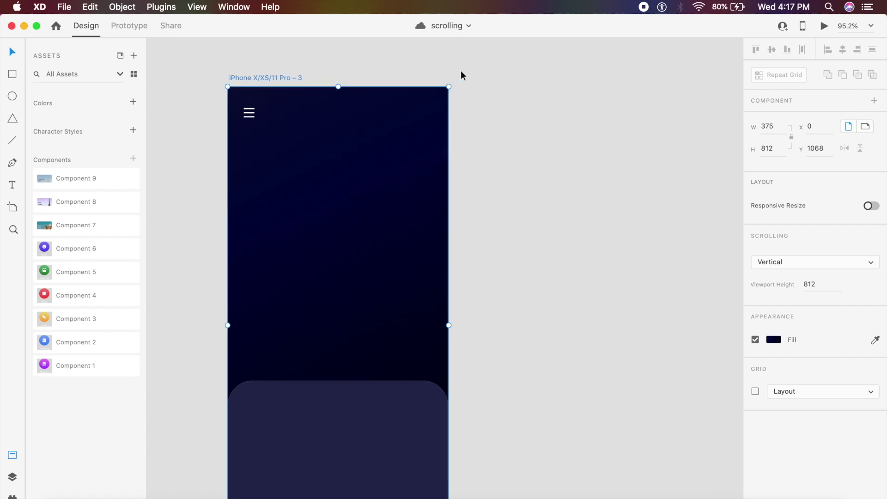
key("a")
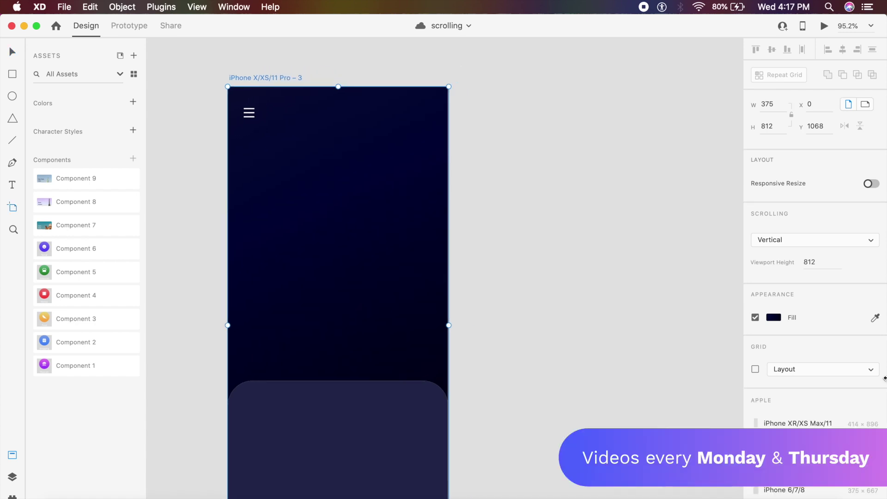
scroll(828, 421, "down", 5)
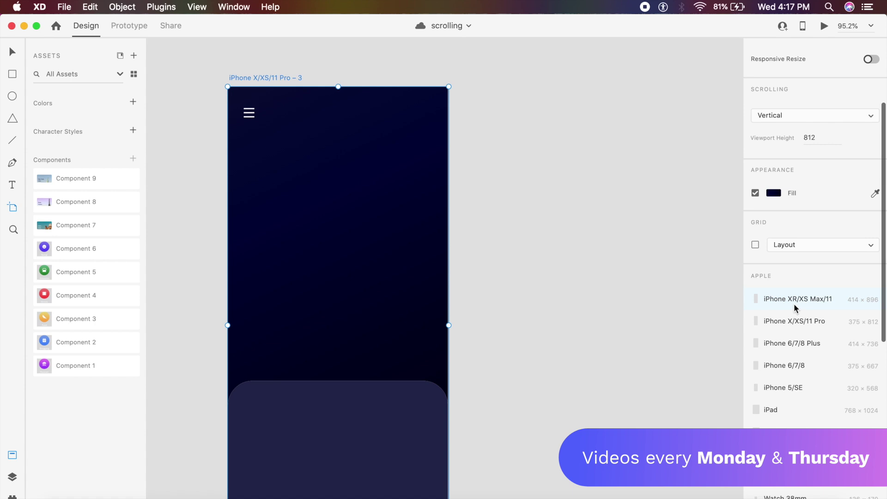
left_click(660, 235)
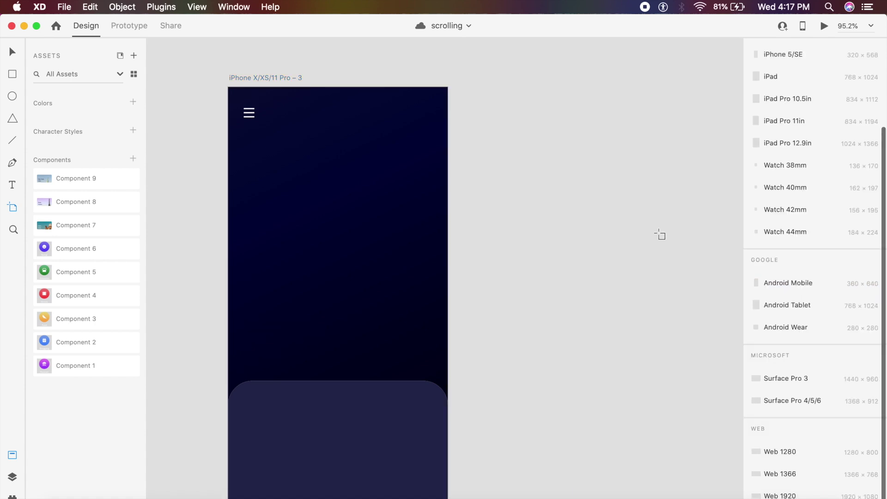
key("v")
scroll(629, 217, "left", 3)
scroll(600, 197, "left", 3)
scroll(600, 198, "down", 3)
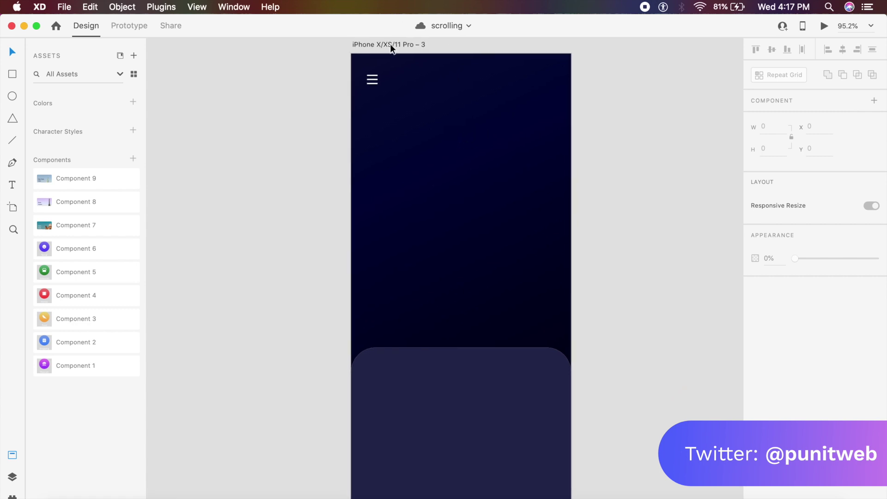
- Review the artboard's background gradient colours and the menu icon's properties
left_click(390, 45)
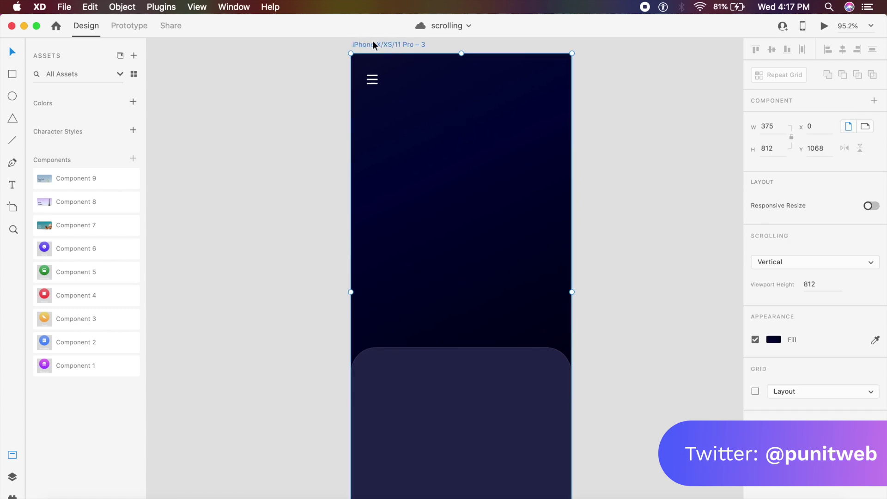
left_click(776, 338)
left_click(778, 340)
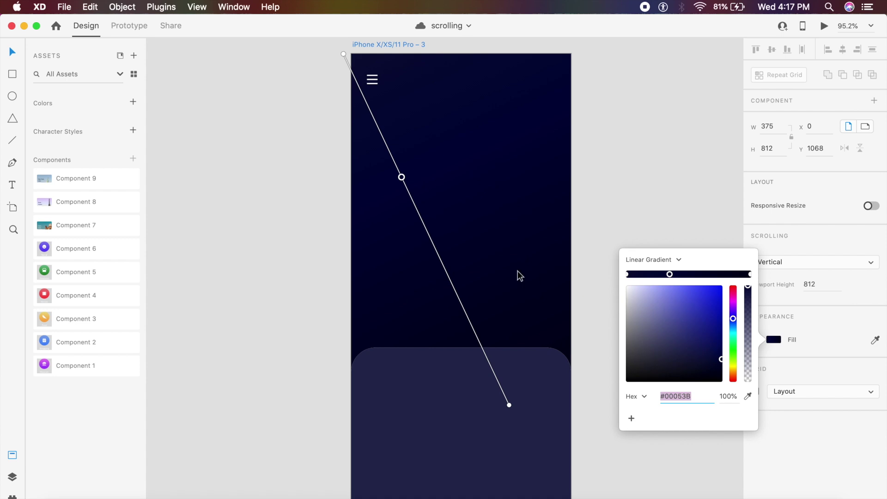
left_click(638, 164)
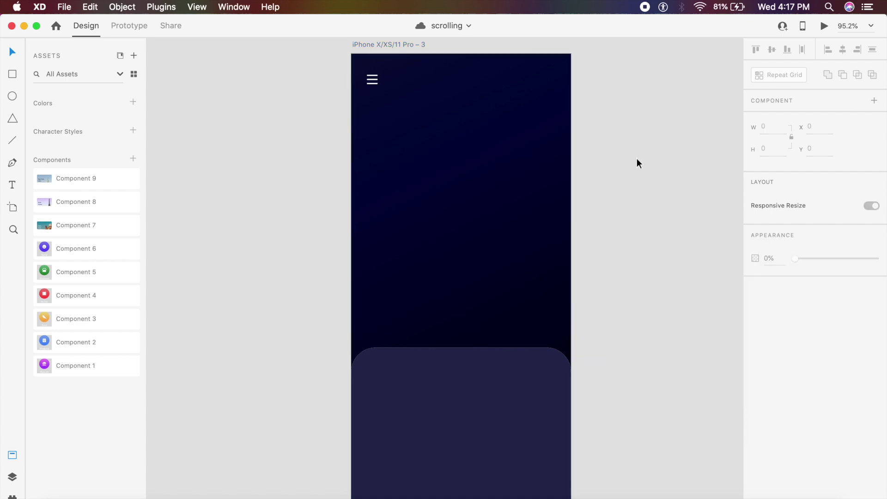
left_click(376, 83)
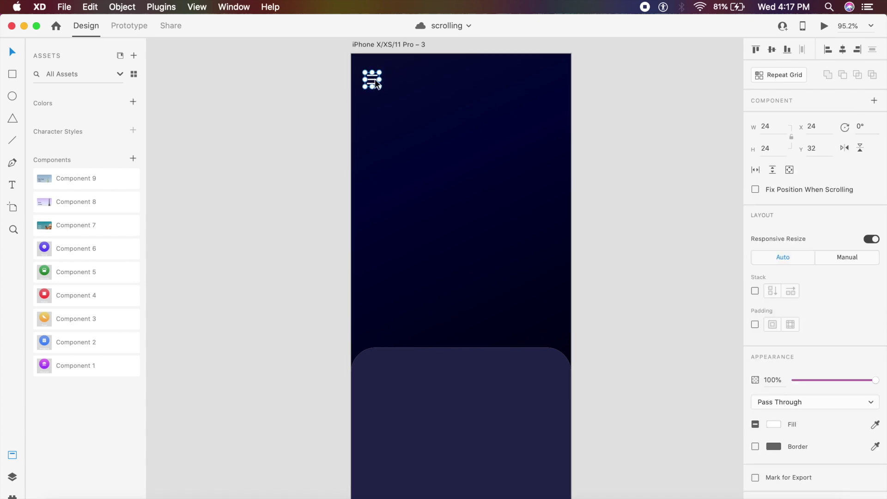
left_click(594, 109)
scroll(476, 254, "up", 3)
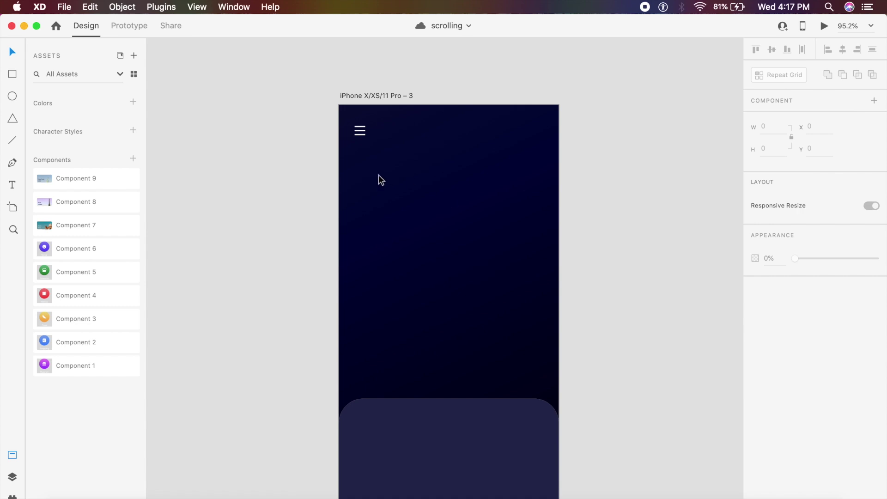
- Draw a white circle of about 327 × 328 at X 24, Y 83, centred horizontally
key("e")
left_click_drag(371, 164, 581, 405)
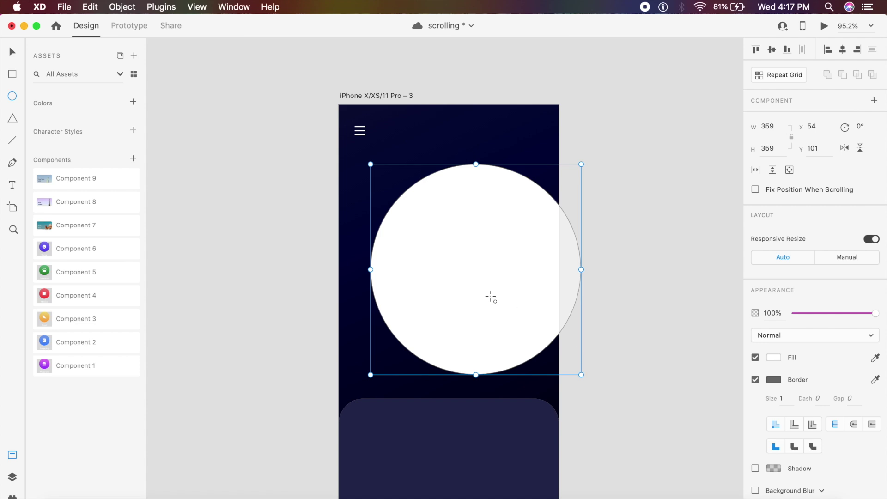
key("Escape")
left_click_drag(491, 297, 464, 290)
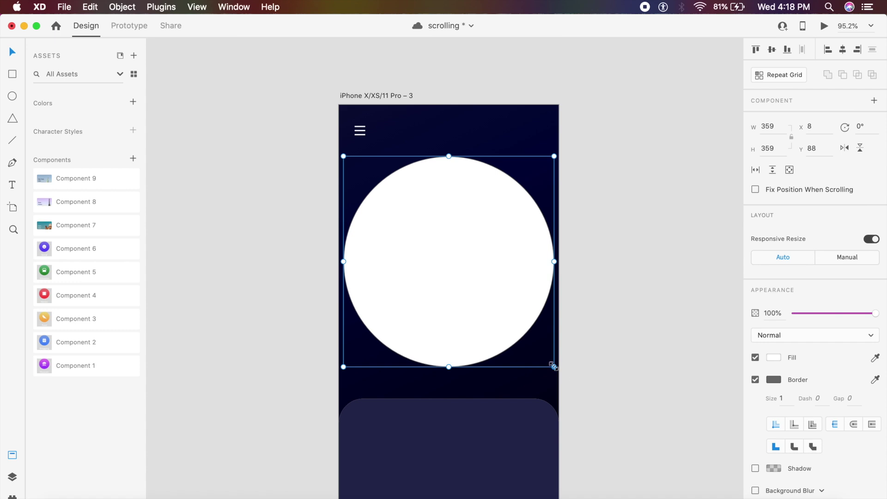
left_click_drag(552, 365, 530, 341)
left_click_drag(481, 298, 493, 301)
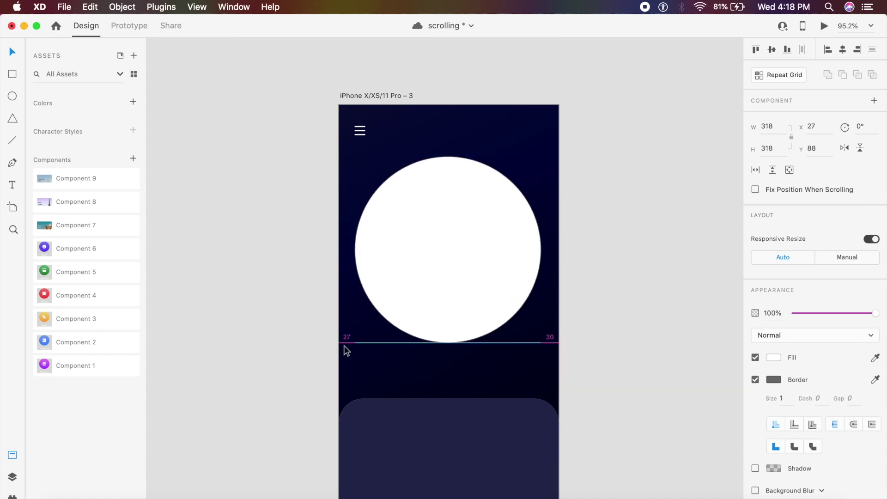
key("Left")
key("Left")
key("Left")
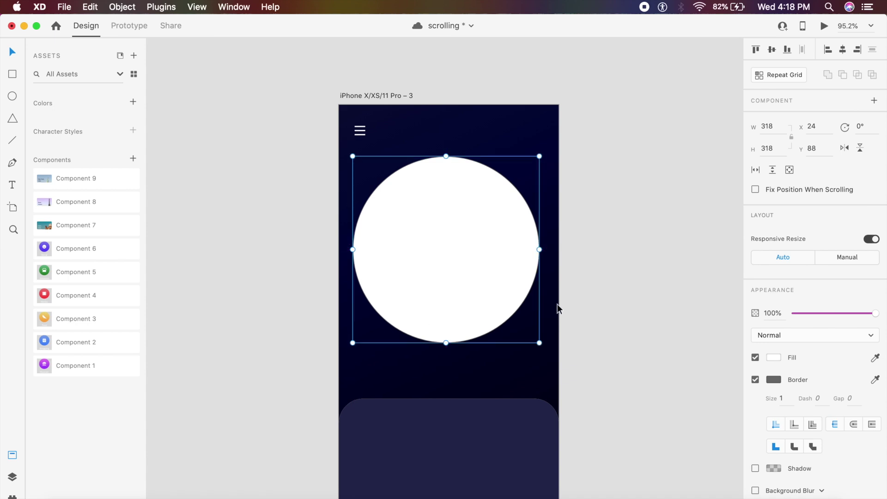
left_click_drag(540, 249, 553, 255)
left_click(621, 260)
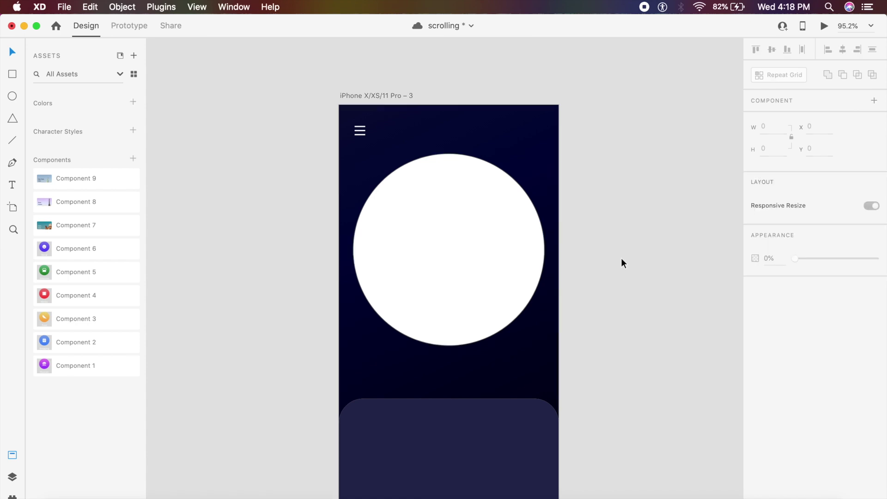
scroll(382, 293, "right", 5)
scroll(382, 293, "down", 2)
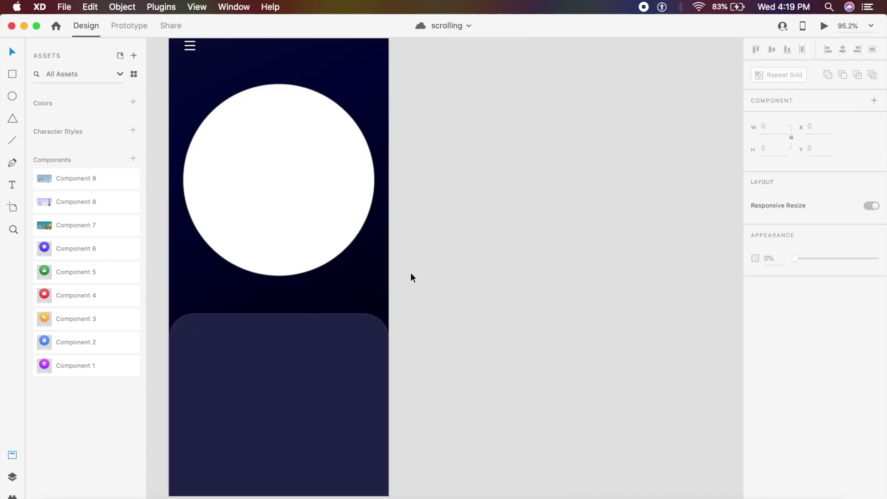
- Paste the 512 × 346 world map image and position it beside the artboard
scroll(412, 277, "right", 2)
scroll(412, 277, "up", 1)
scroll(412, 277, "up", 1)
scroll(411, 277, "right", 1)
key("super+v")
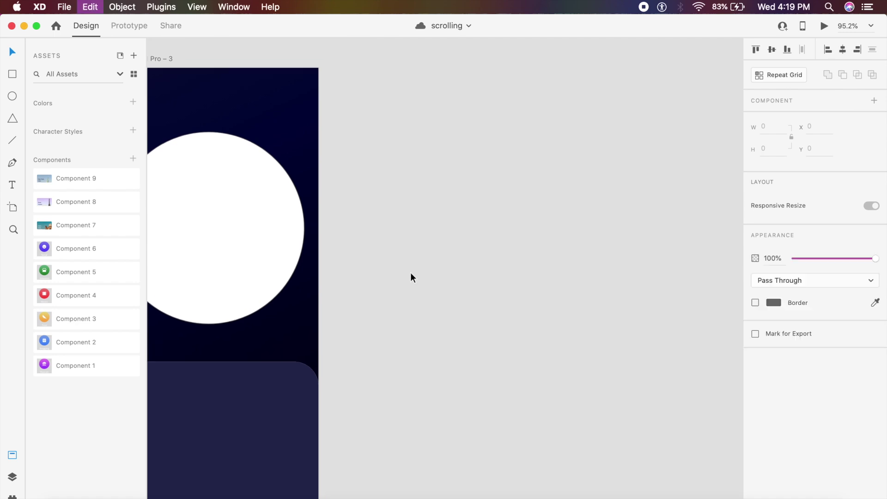
left_click_drag(428, 258, 494, 259)
left_click(533, 128)
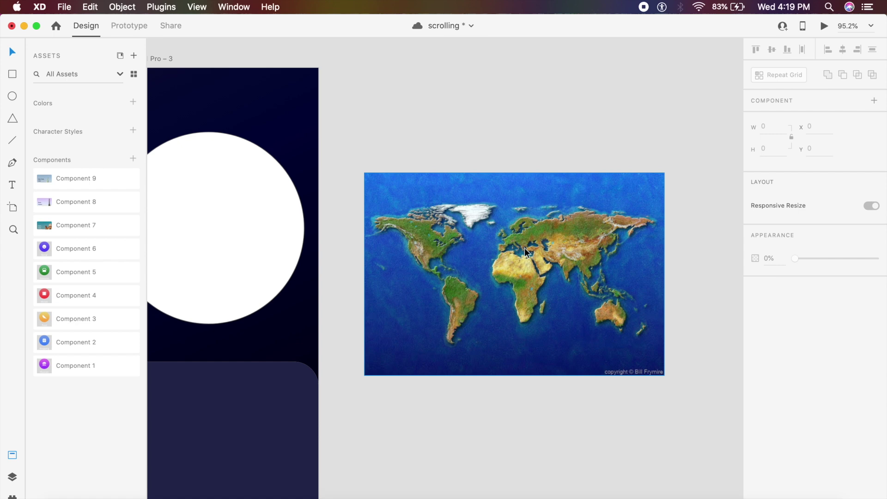
left_click_drag(524, 252, 523, 209)
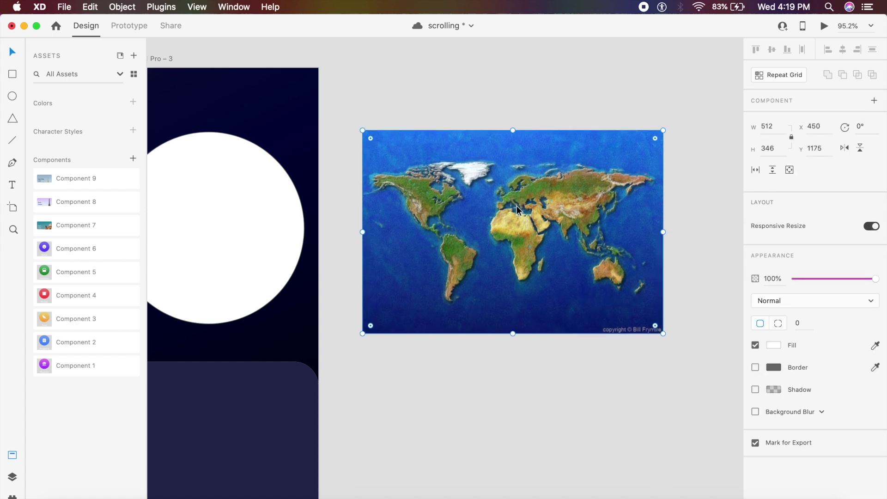
- Duplicate the map to the right, butting the copy's edge against the first map
scroll(467, 236, "right", 3)
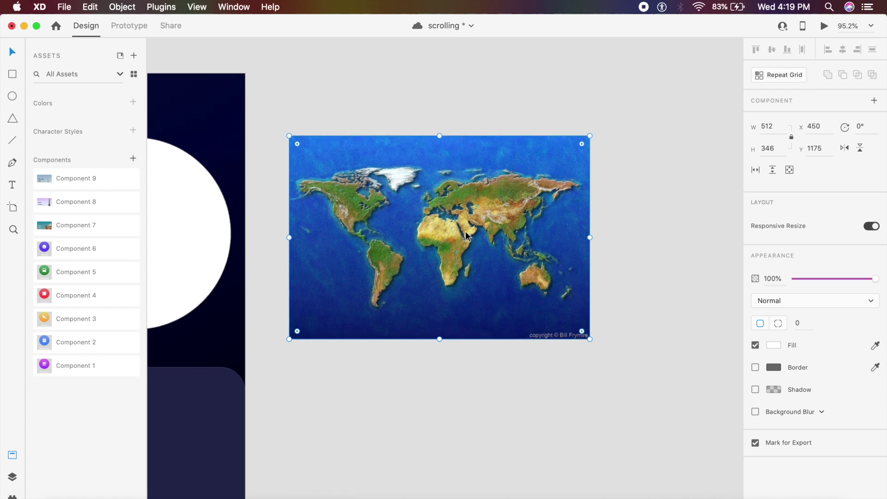
scroll(444, 240, "down", 5)
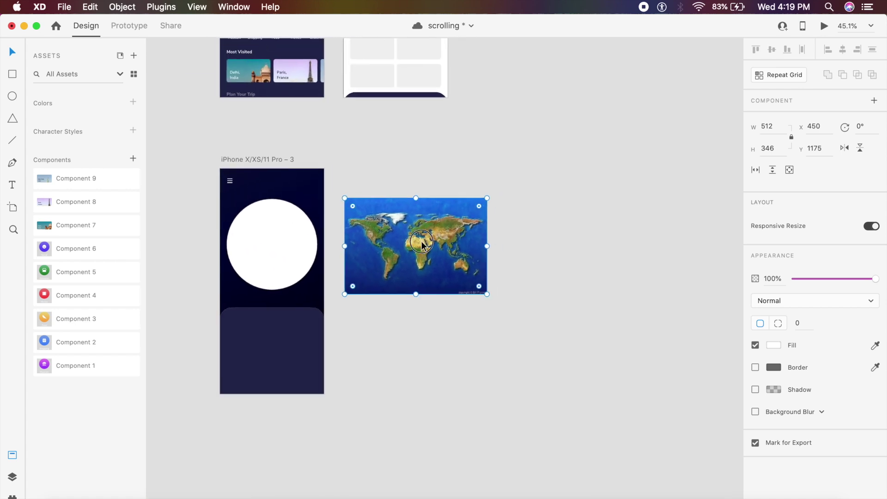
left_click_drag(422, 245, 564, 238)
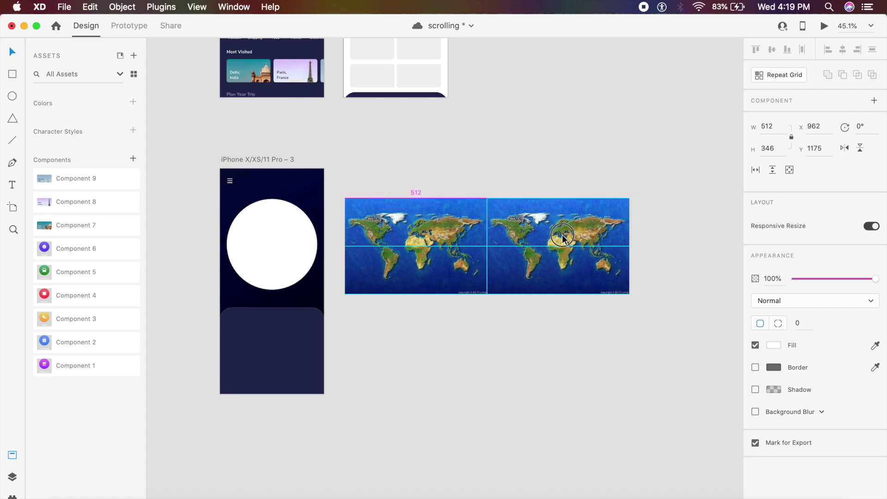
scroll(564, 237, "up", 5)
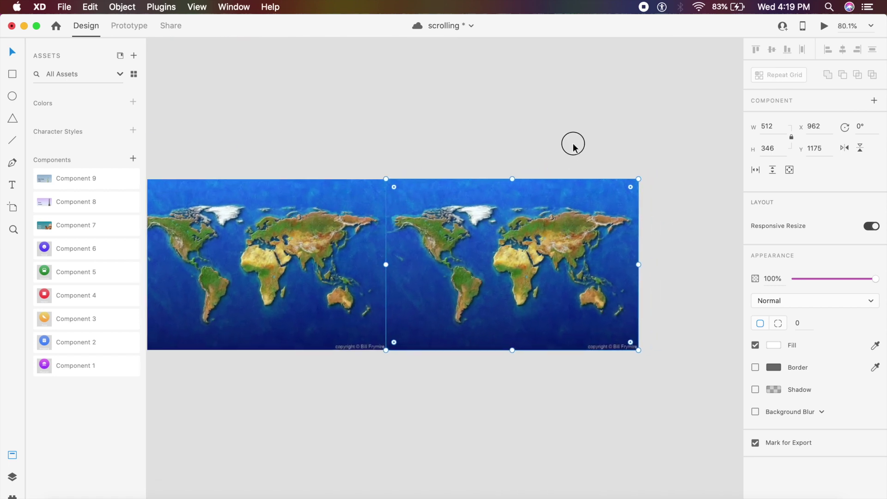
left_click(571, 141)
scroll(295, 241, "up", 5)
left_click_drag(499, 240, 500, 241)
scroll(526, 189, "up", 5)
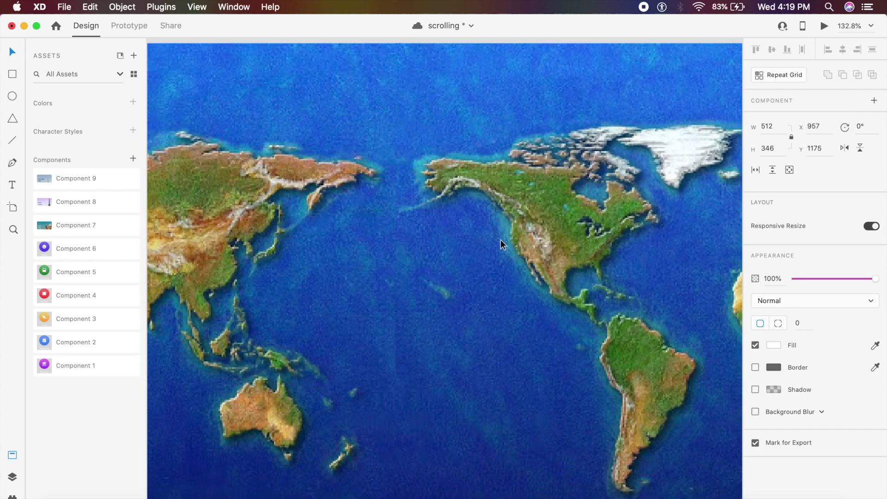
scroll(528, 187, "up", 2)
scroll(532, 175, "up", 3)
left_click(545, 149)
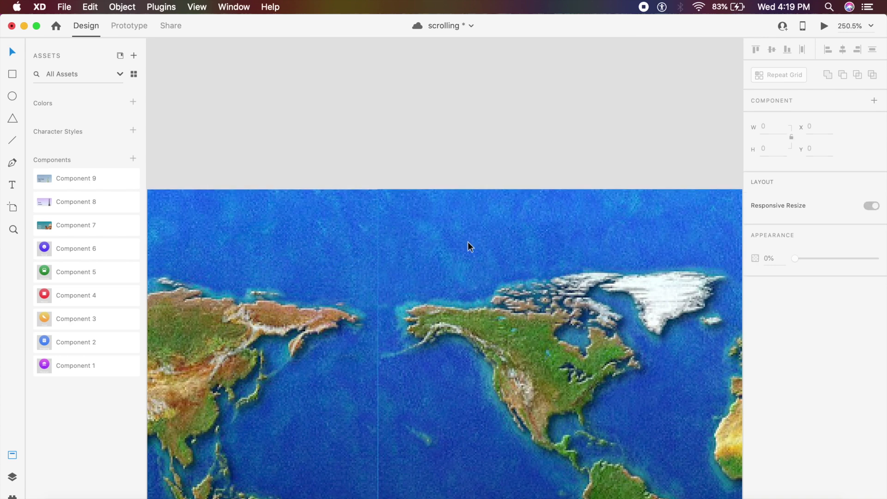
- Add another map copy further right to extend the seamless strip
scroll(470, 248, "down", 10)
scroll(468, 246, "right", 1)
left_click(485, 258)
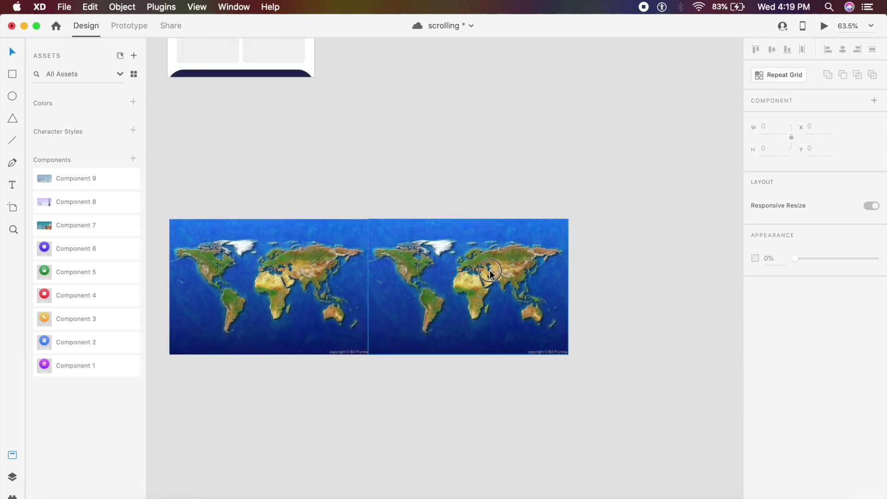
left_click_drag(627, 272, 671, 290)
scroll(642, 275, "right", 2)
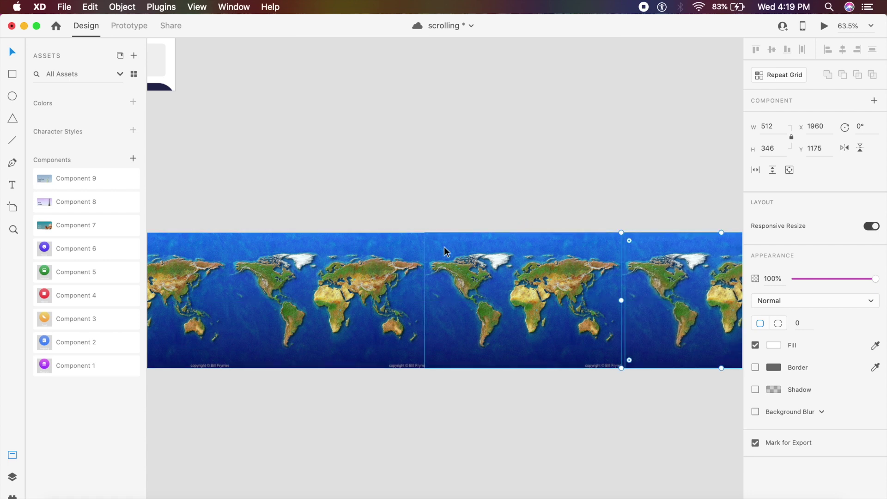
key("super+0")
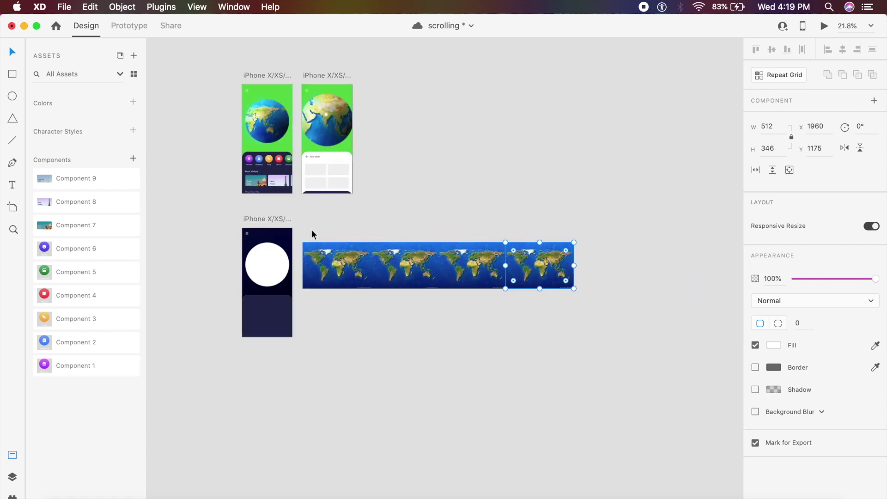
- Group the row of maps into a horizontally scrolling group
left_click_drag(312, 231, 614, 363)
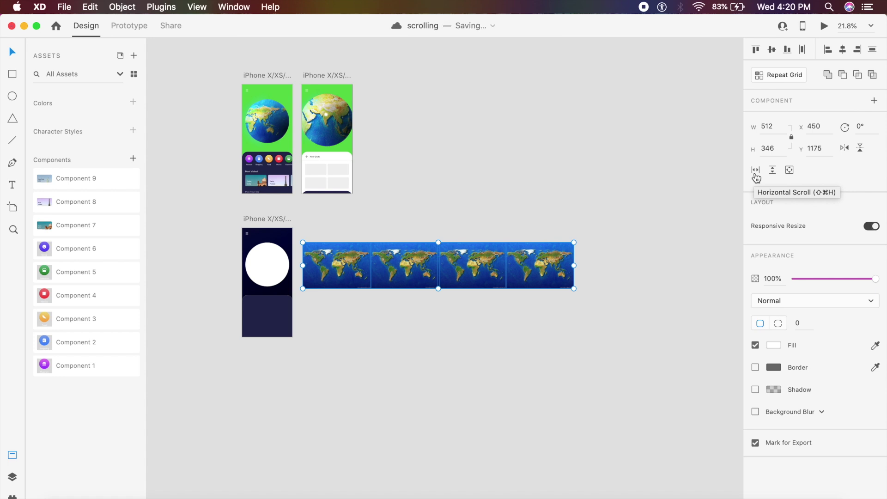
left_click(756, 171)
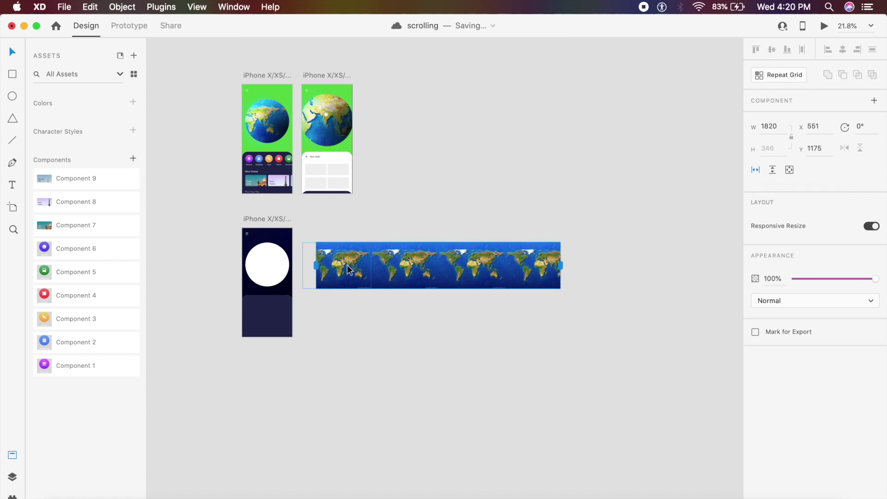
scroll(348, 263, "up", 3)
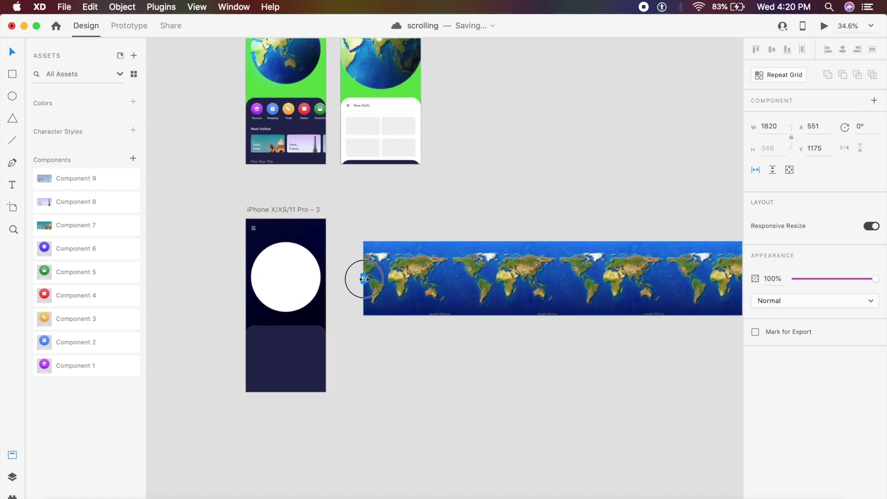
left_click_drag(364, 279, 363, 279)
- Move the map strip onto the third iPhone screen and crop it to 357 × 346 at X 10, Y 98
left_click(492, 260)
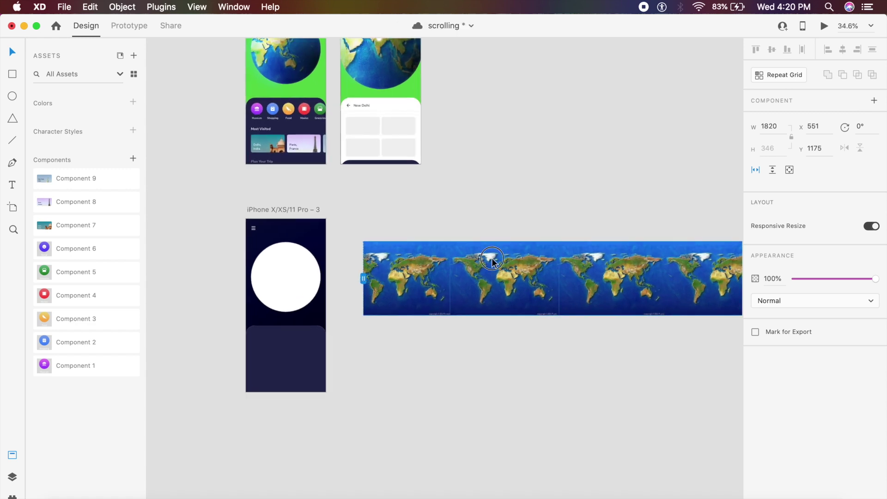
left_click_drag(492, 260, 249, 260)
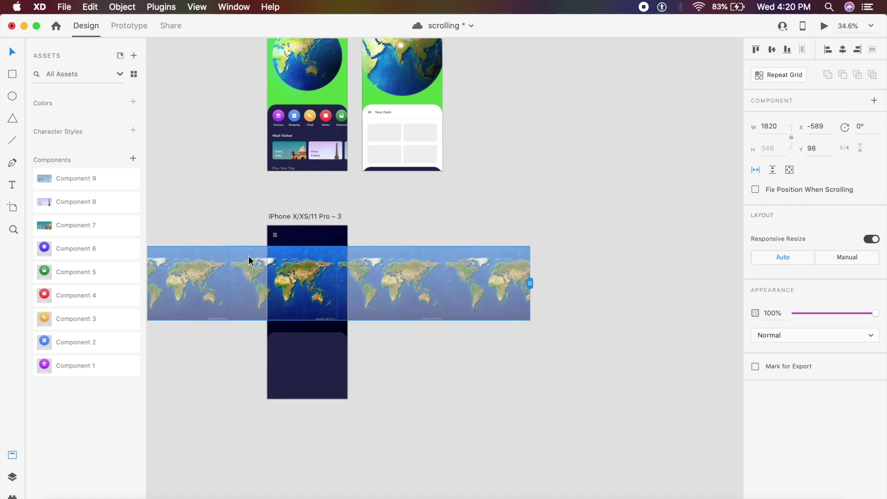
scroll(250, 260, "left", 3)
left_click_drag(183, 291, 309, 290)
scroll(310, 290, "up", 5)
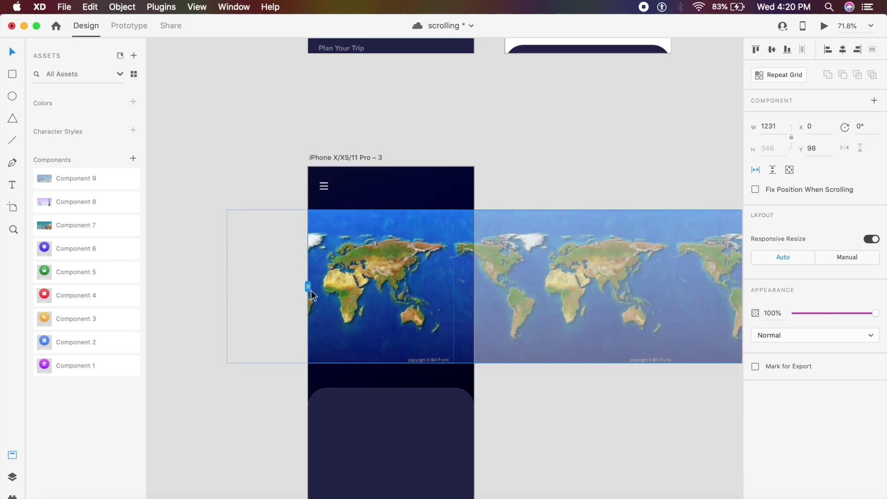
left_click_drag(308, 289, 315, 288)
scroll(673, 278, "right", 6)
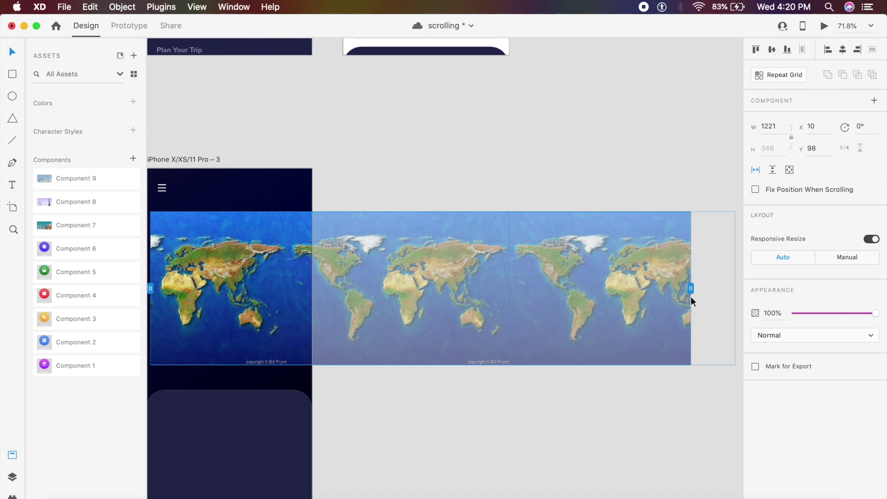
left_click_drag(691, 290, 308, 288)
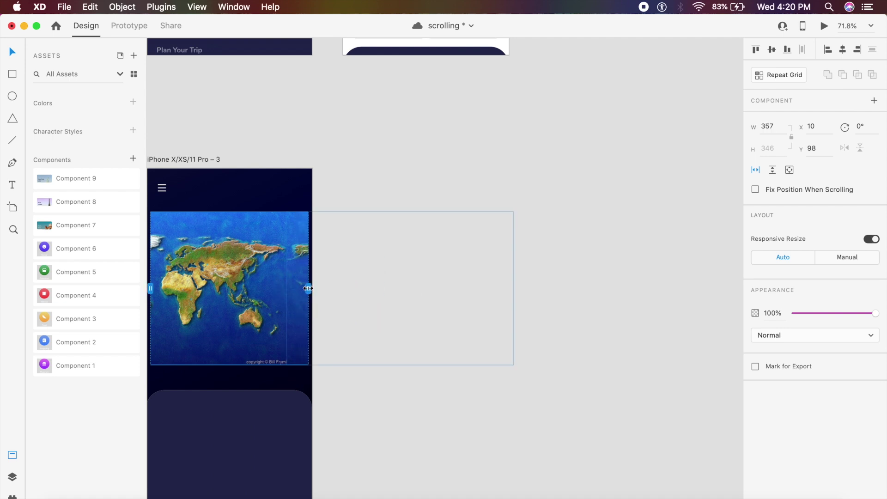
scroll(528, 199, "left", 4)
scroll(528, 199, "up", 1)
- In Layers, move Scroll Group 4 beneath Ellipse 8
left_click(528, 199)
left_click(289, 317)
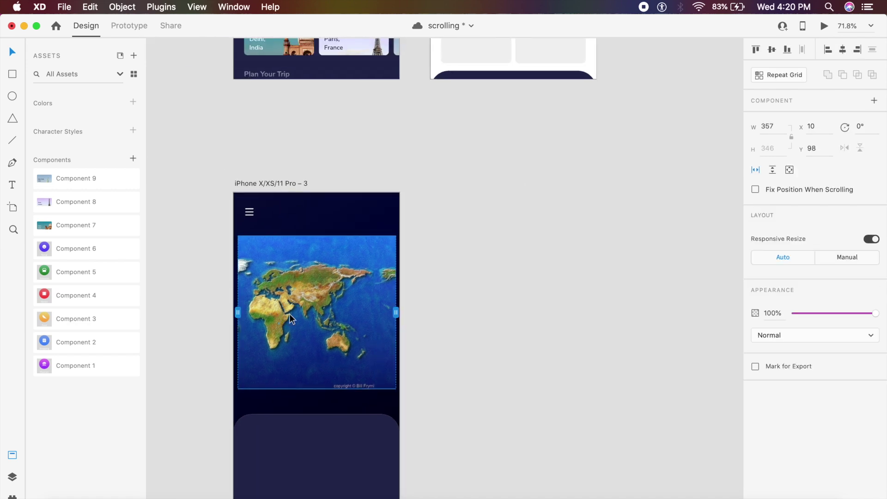
left_click(11, 477)
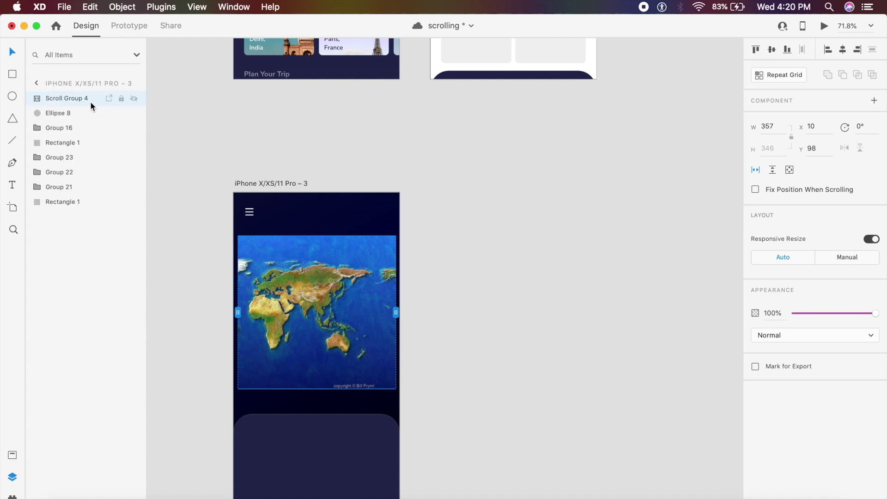
left_click_drag(90, 102, 85, 124)
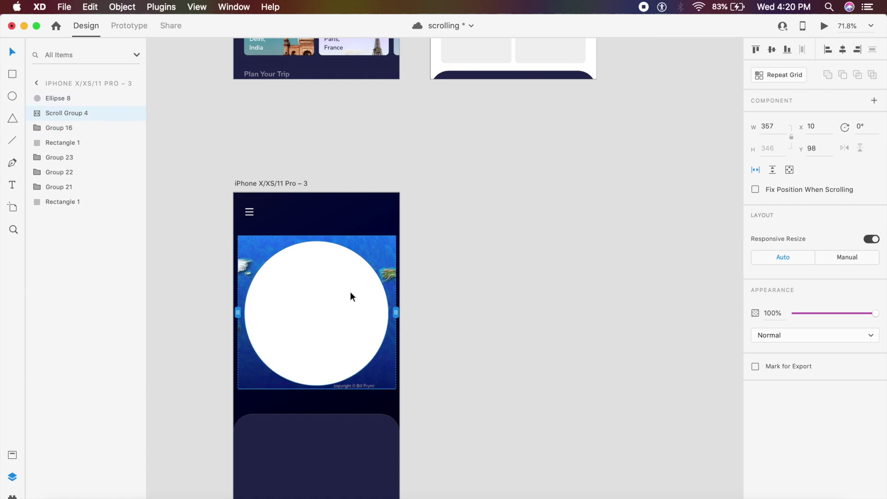
- Select the circle and map together and apply Mask with Shape
left_click(335, 309, "shift")
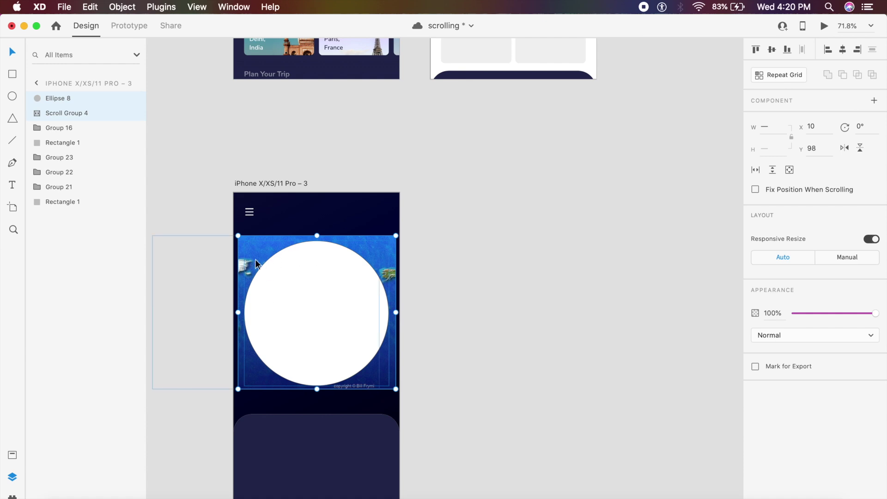
right_click(347, 311)
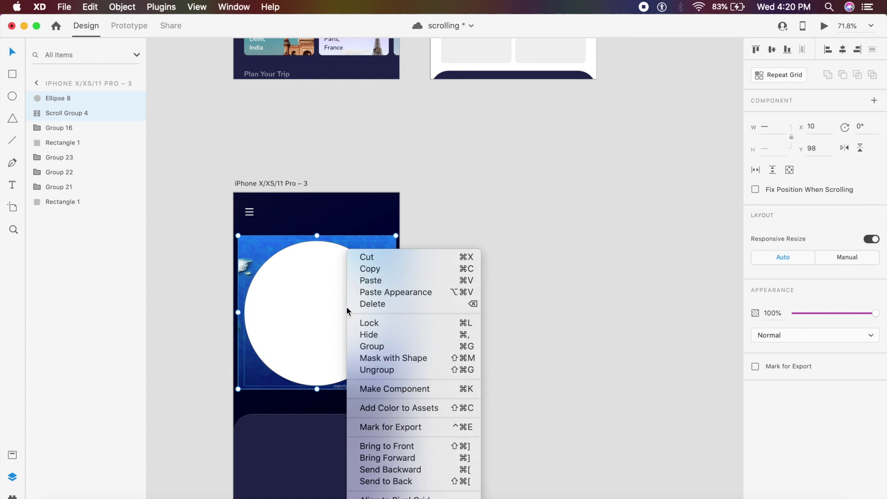
left_click(399, 358)
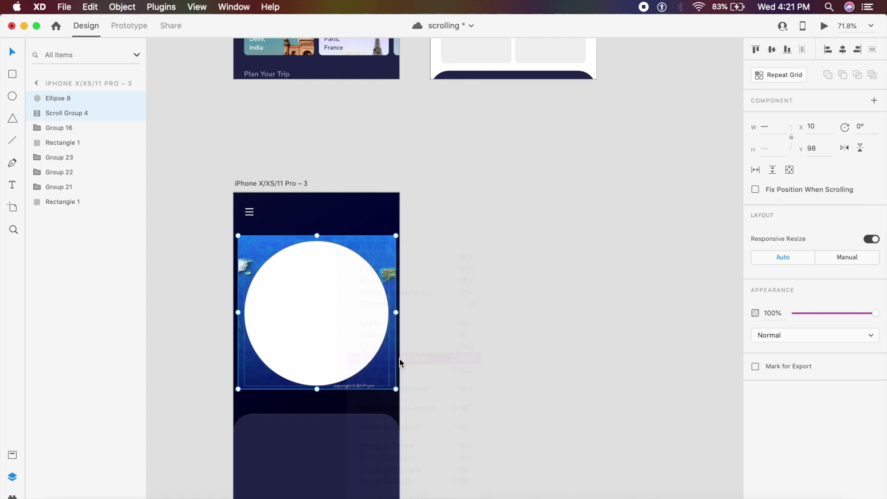
left_click(490, 290)
scroll(490, 290, "left", 2)
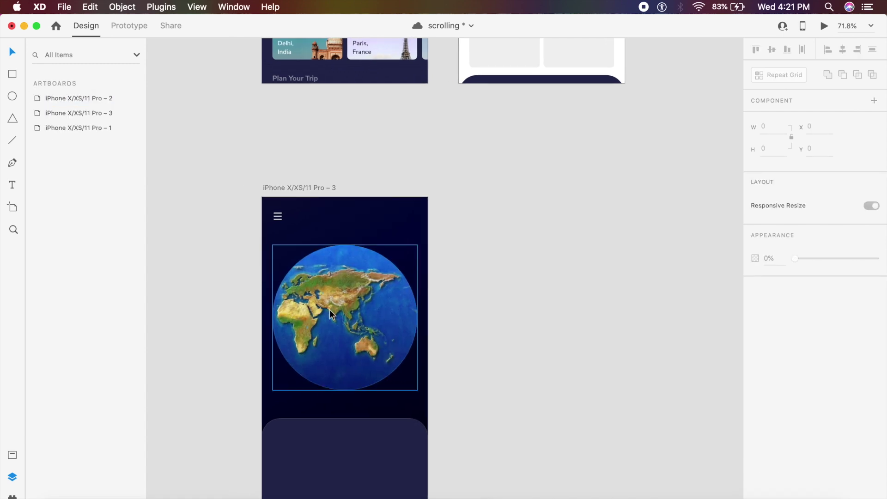
left_click(374, 308)
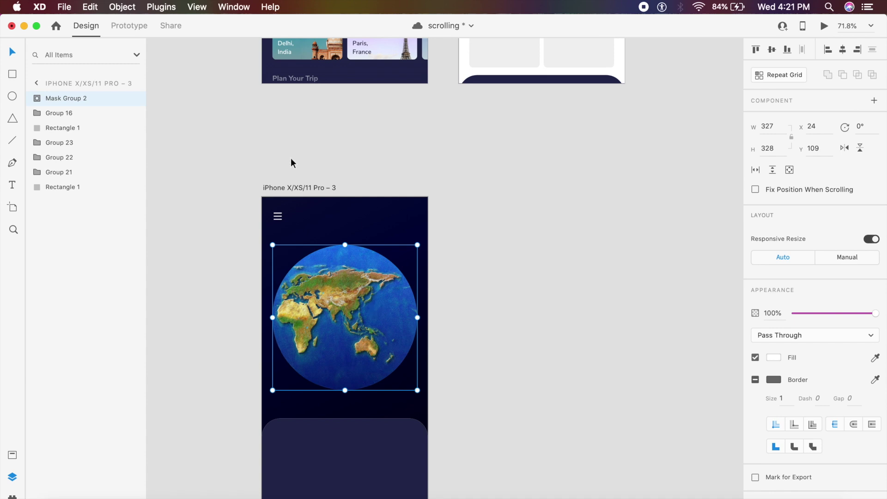
left_click(316, 187)
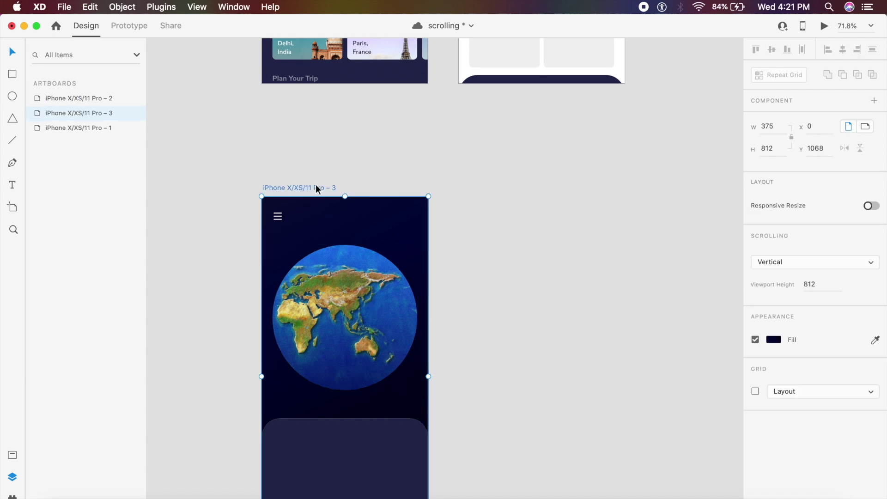
left_click(826, 26)
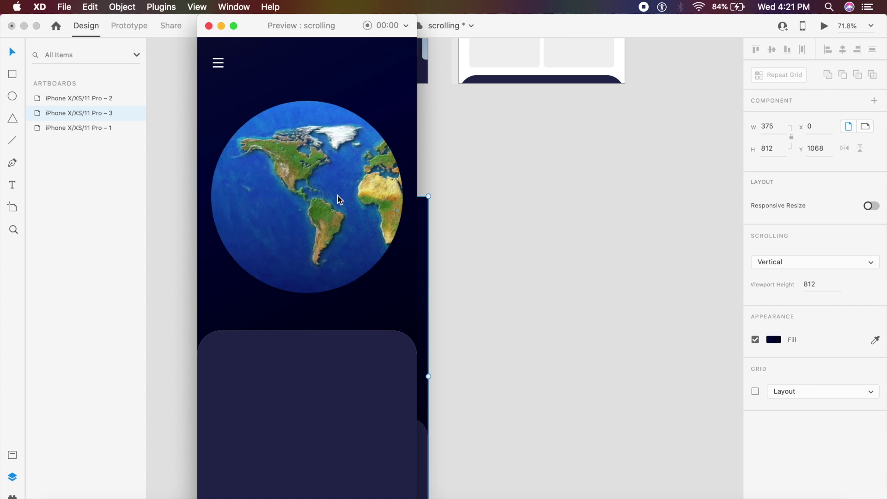
key("super+w")
scroll(232, 184, "up", 5)
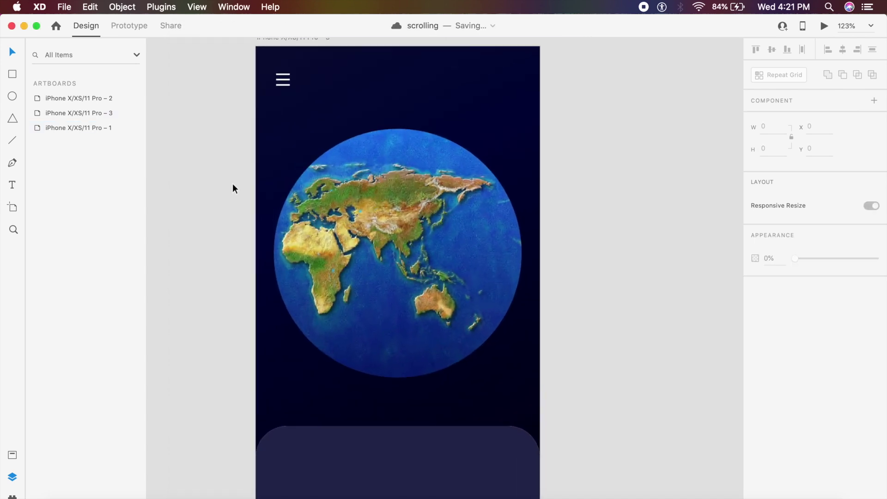
- Draw a borderless circle of about 359 × 359 over the globe
key("e")
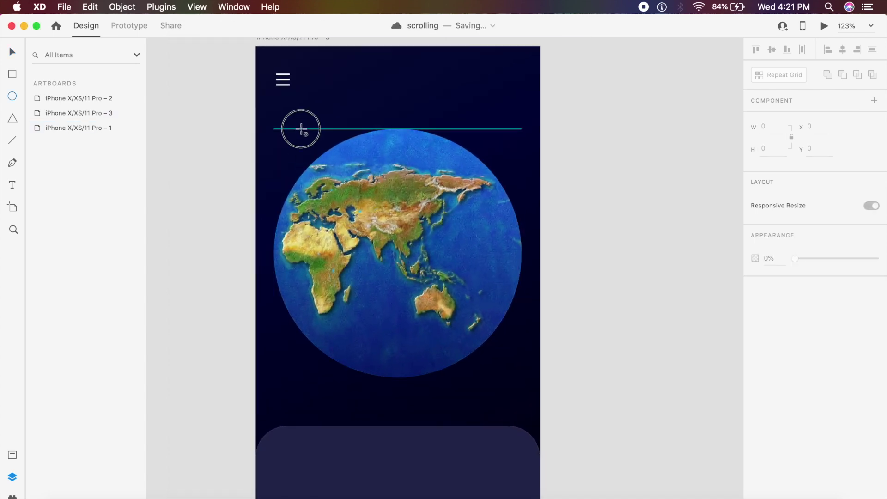
left_click_drag(301, 130, 480, 354)
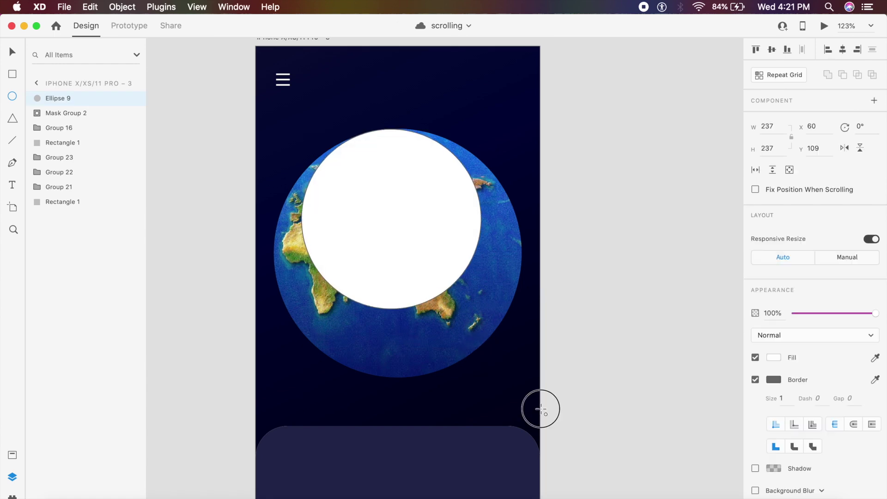
left_click_drag(541, 409, 571, 430)
key("Escape")
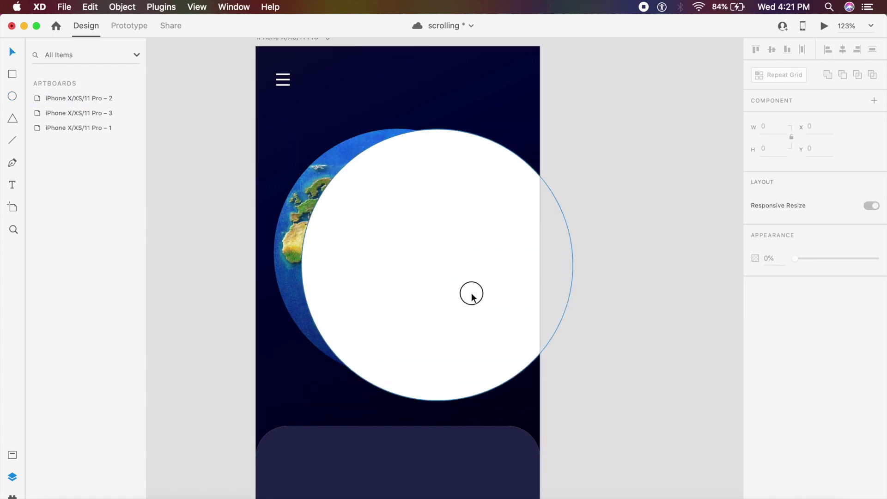
left_click_drag(472, 296, 449, 290)
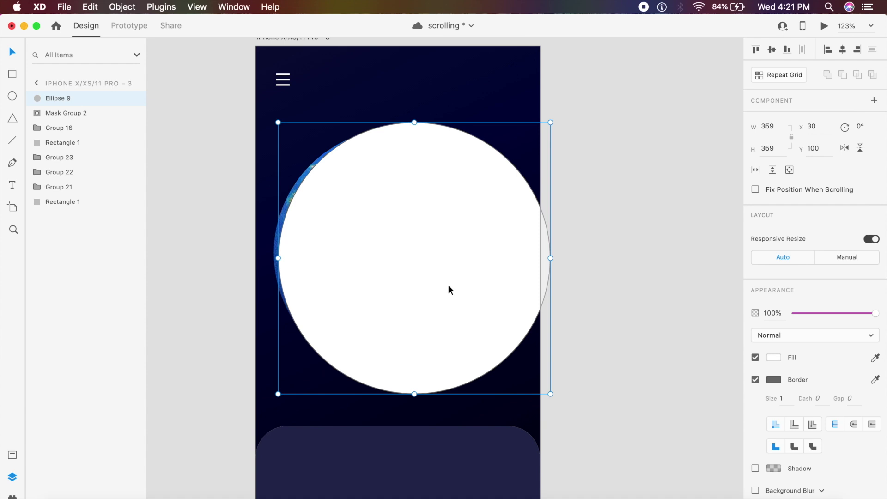
left_click(757, 381)
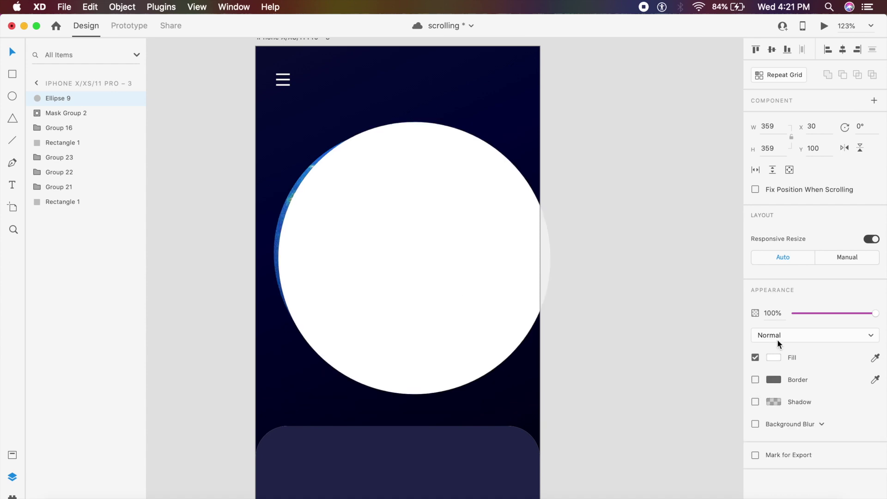
- Fill the circle with a linear gradient from transparent to black
left_click(774, 358)
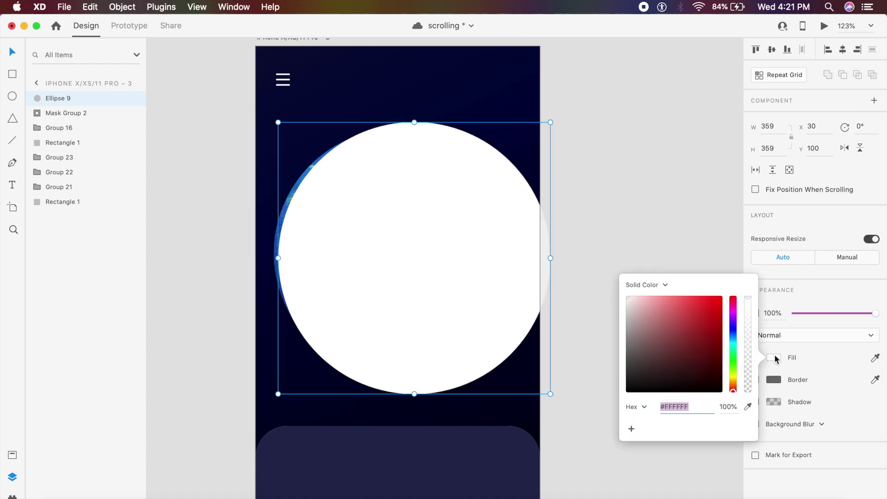
left_click(662, 286)
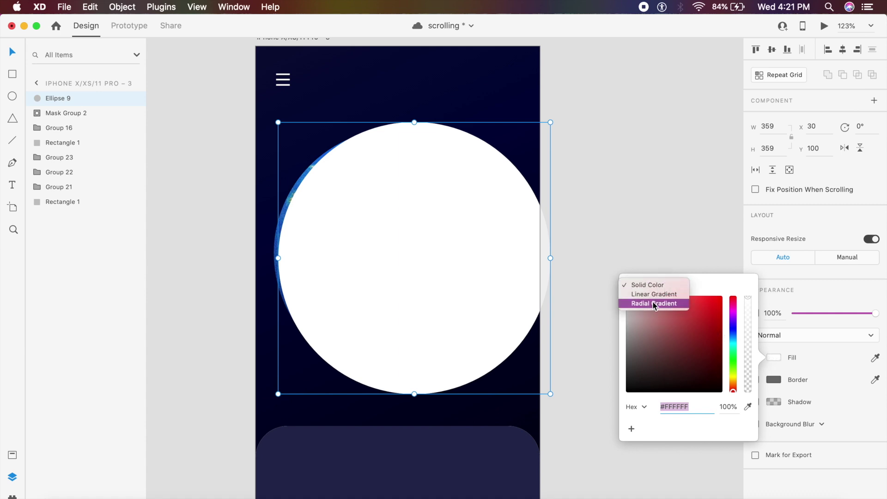
left_click(654, 296)
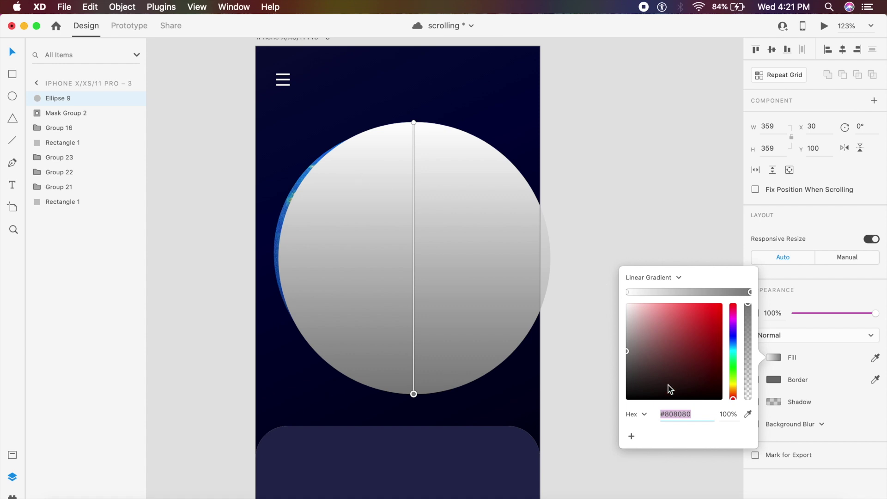
left_click_drag(668, 384, 621, 406)
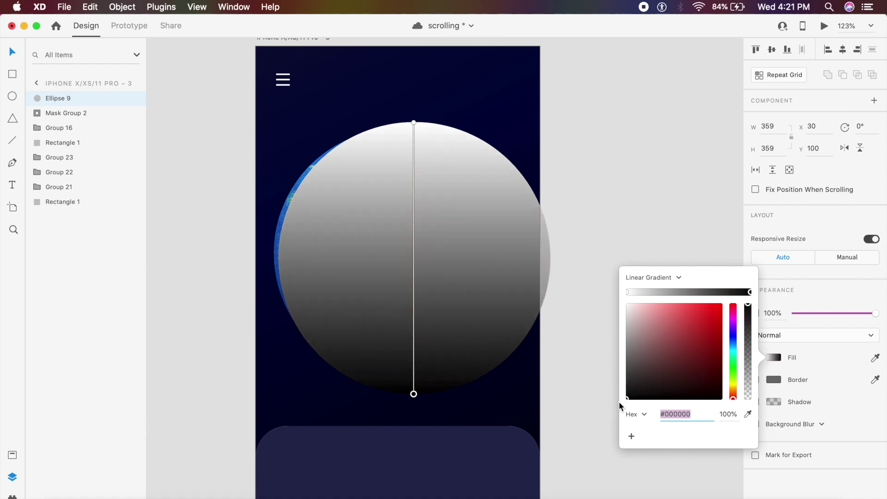
left_click(629, 292)
left_click_drag(640, 349, 591, 434)
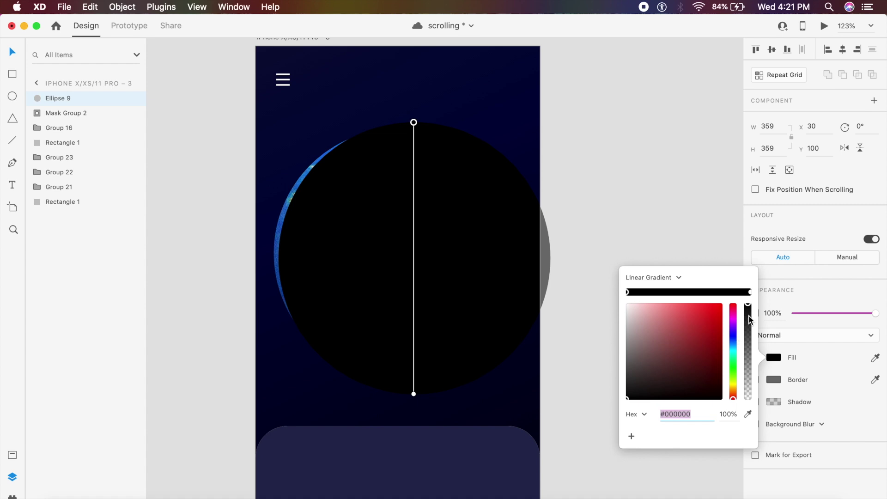
left_click_drag(750, 319, 751, 467)
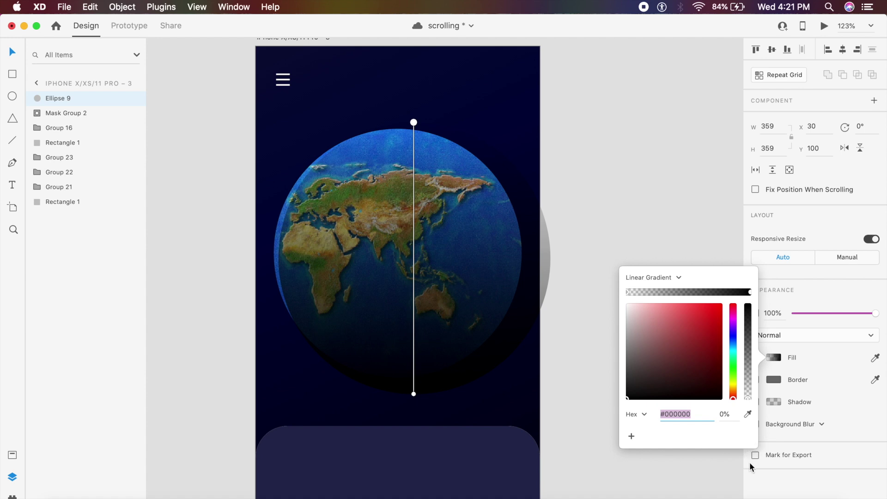
left_click(750, 294)
left_click_drag(751, 347, 753, 362)
left_click(416, 309)
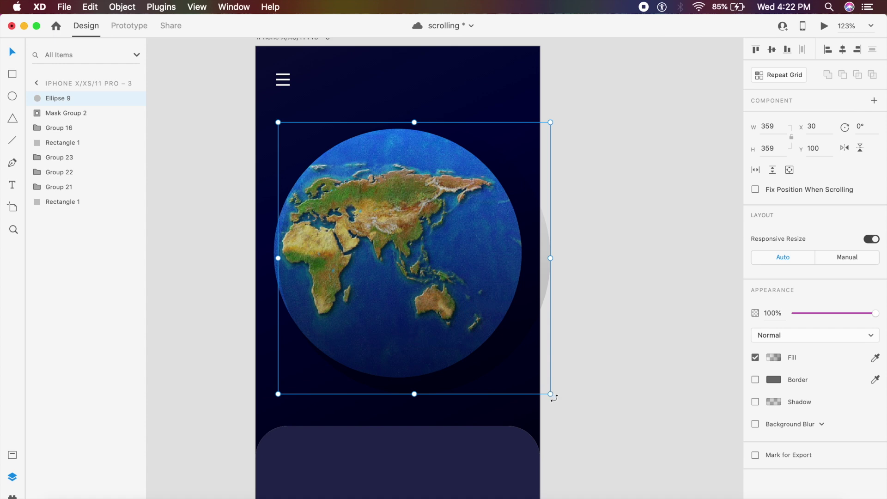
- Rotate the shading circle to -34° and raise its gradient opacity to about 67%
left_click_drag(553, 398, 624, 300)
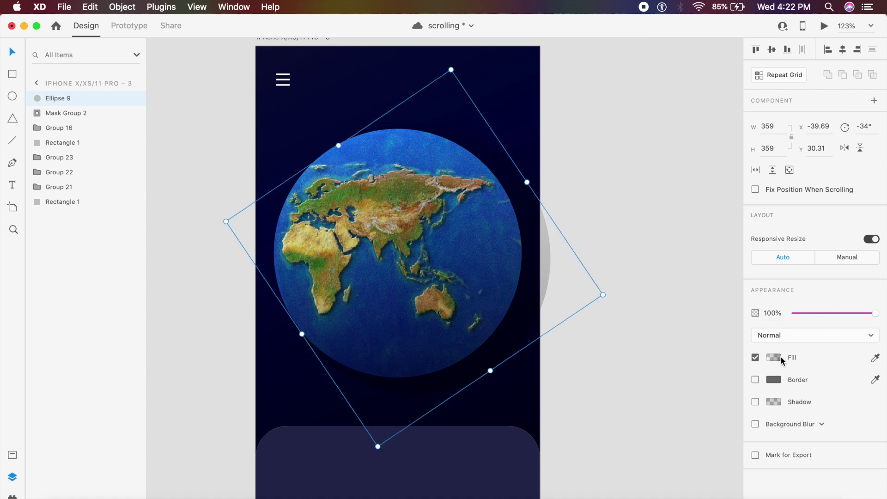
left_click(781, 356)
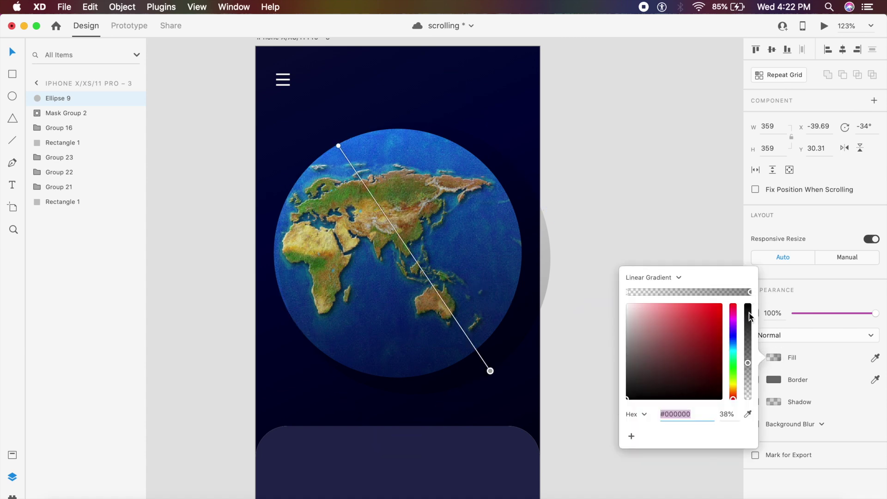
left_click_drag(748, 309, 755, 336)
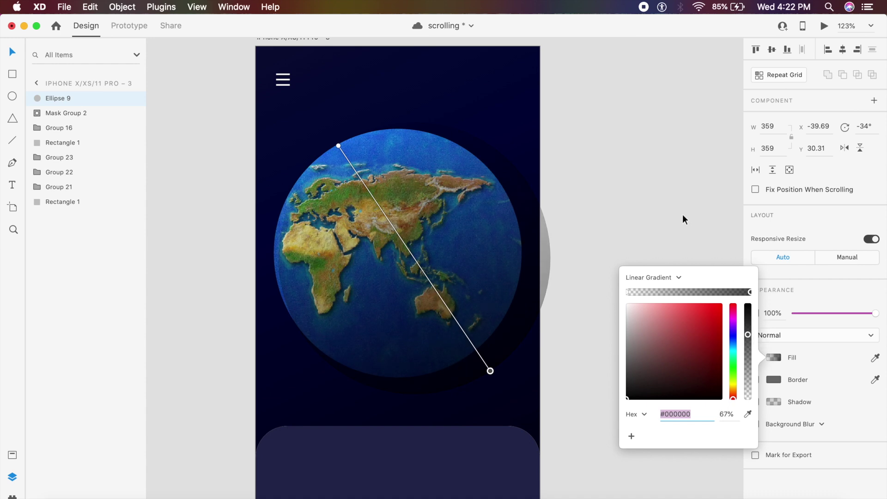
left_click(648, 218)
left_click(648, 218)
- Duplicate the dark ellipse, rotate the copy to 135°, and move it over the globe
scroll(648, 217, "left", 2)
scroll(648, 218, "up", 1)
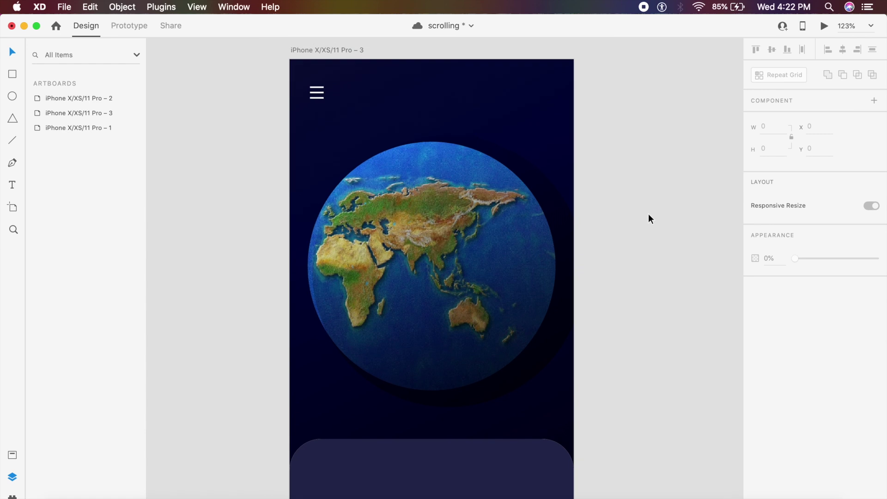
scroll(648, 217, "left", 2)
scroll(648, 217, "up", 1)
left_click(554, 253)
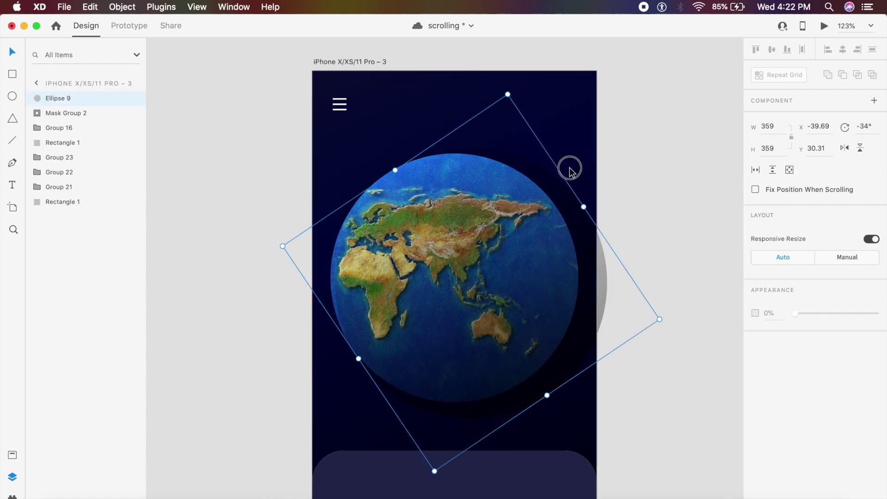
left_click_drag(570, 170, 512, 202)
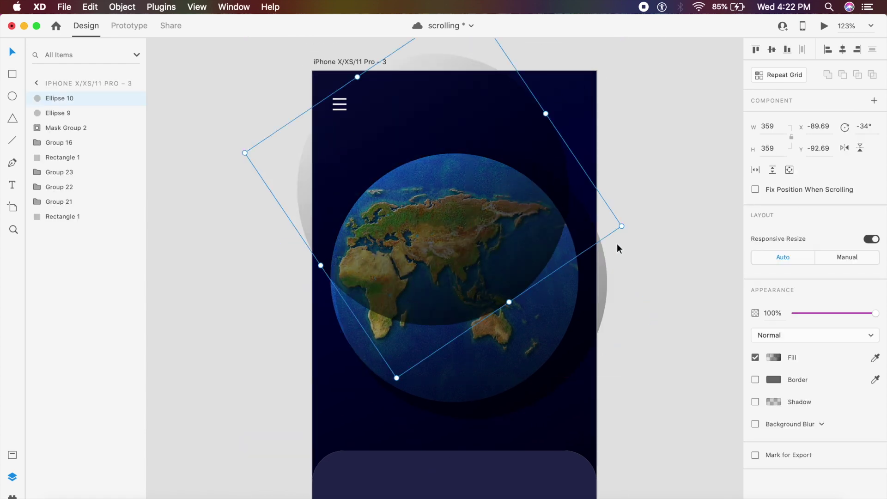
left_click_drag(625, 228, 322, 198)
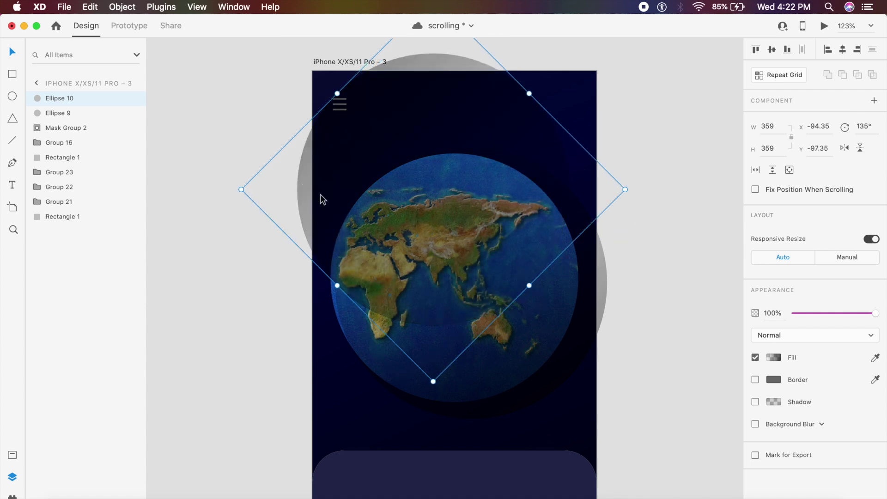
left_click_drag(366, 109, 392, 204)
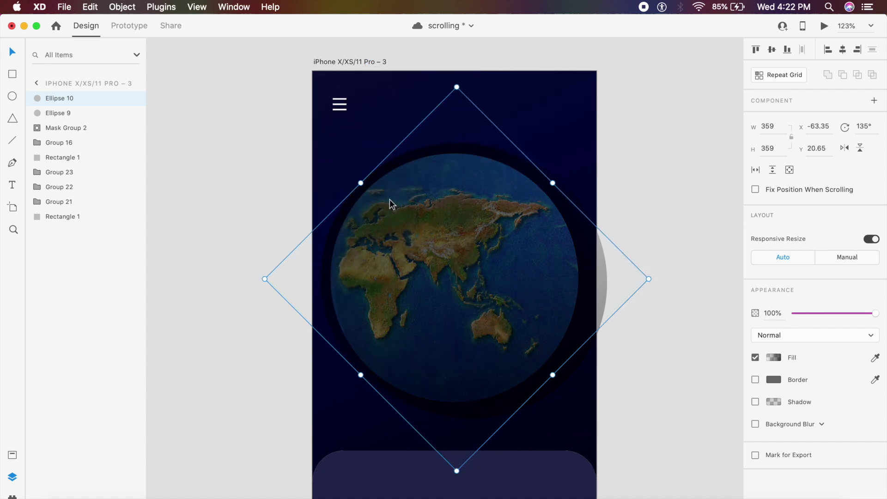
- Give the copy a white-to-0% gradient, shrink it to 332 × 333, and set 61% opacity
left_click(775, 358)
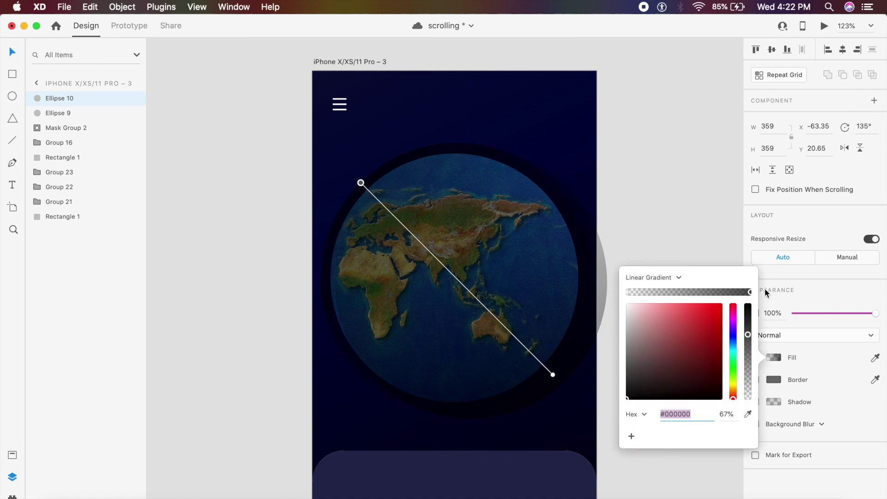
left_click_drag(711, 319, 567, 261)
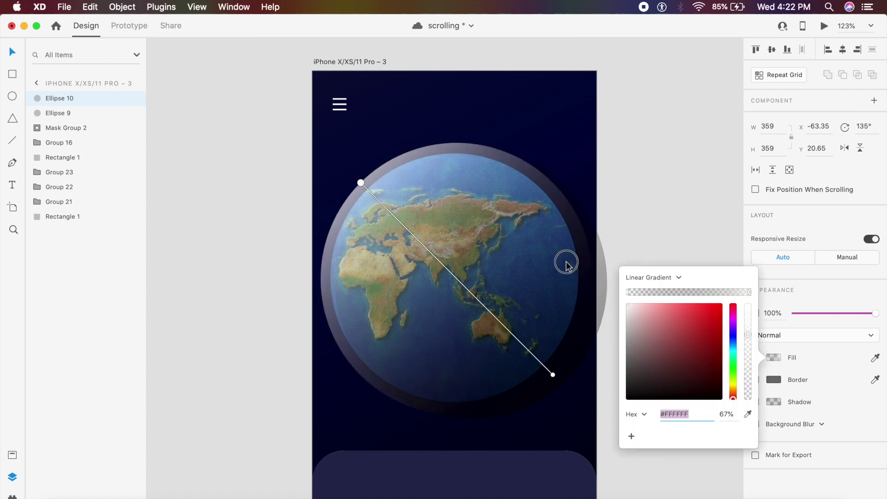
left_click(627, 292)
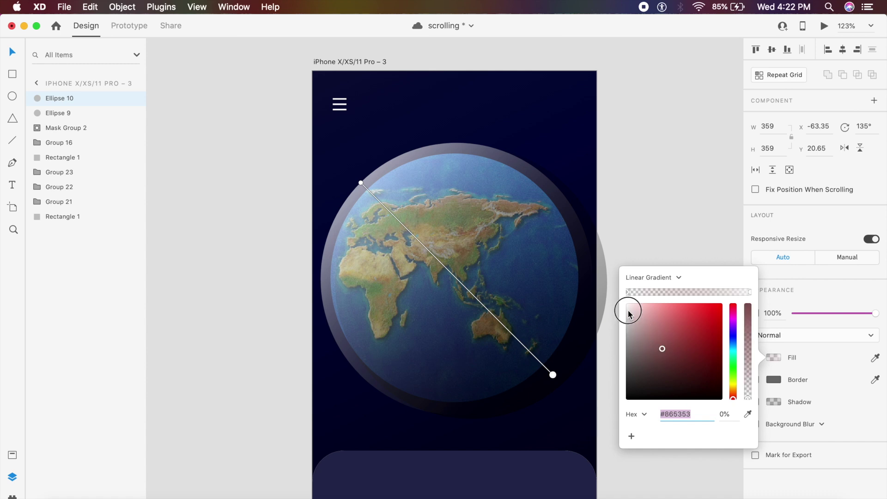
left_click(413, 175)
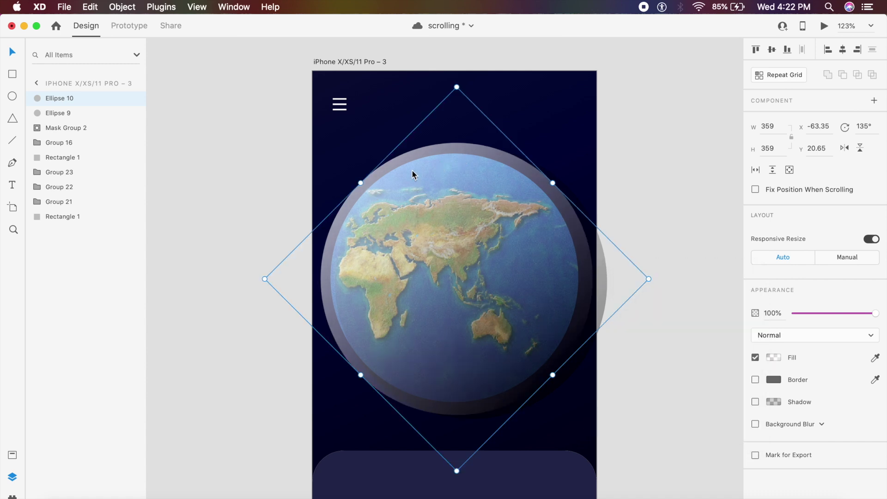
left_click_drag(362, 182, 370, 190)
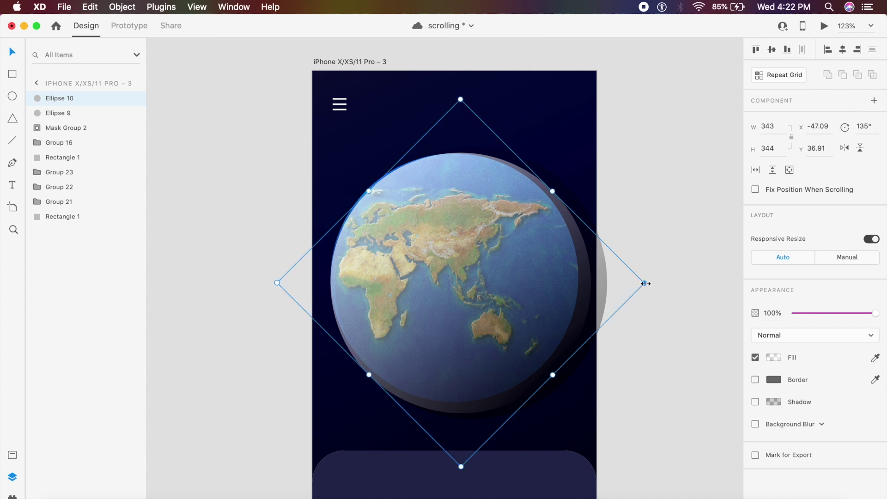
left_click_drag(645, 283, 636, 285)
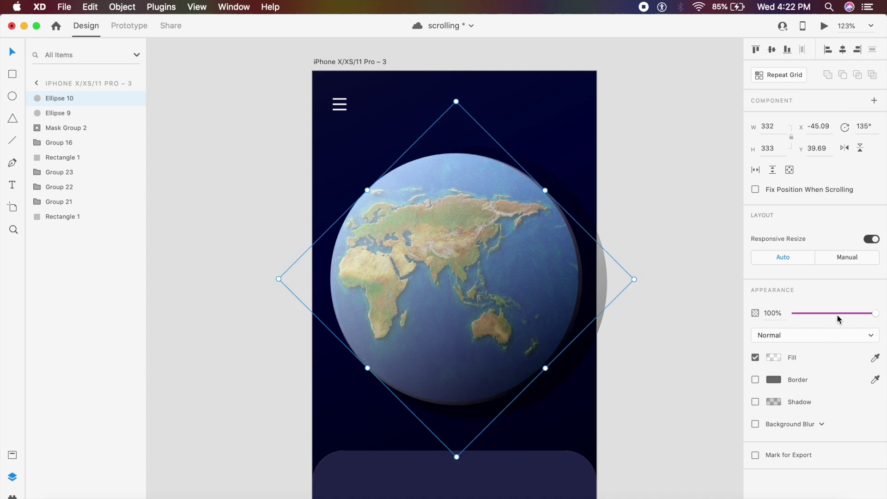
left_click_drag(836, 315, 844, 311)
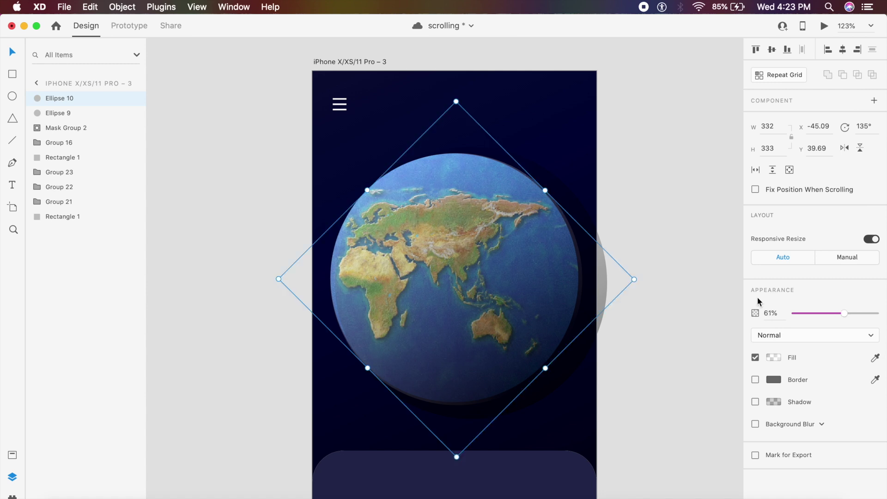
- Draw a three-point path along the globe's left edge and curve its middle point
left_click(686, 296)
key("p")
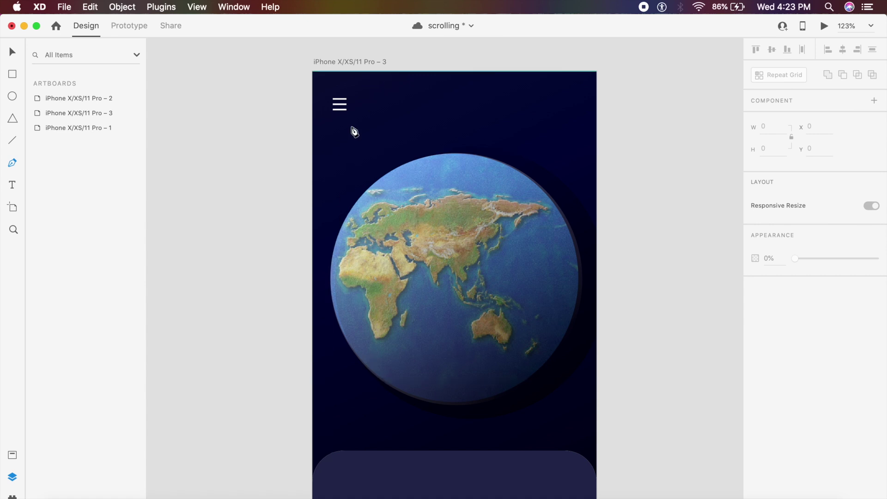
left_click(388, 380)
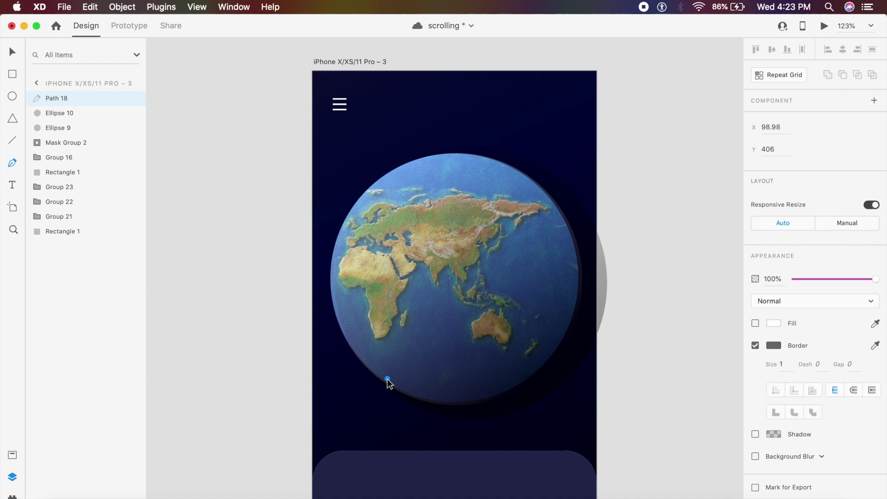
left_click(338, 246)
left_click(423, 158)
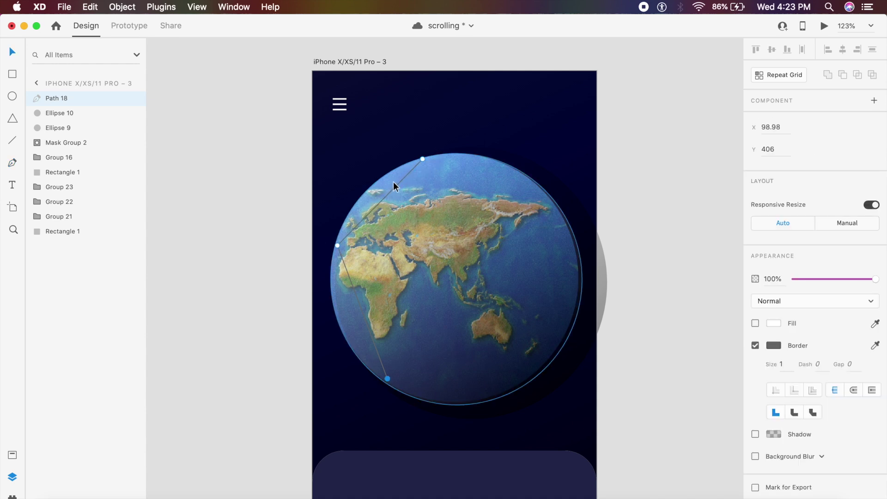
left_click(338, 246)
scroll(337, 245, "up", 5)
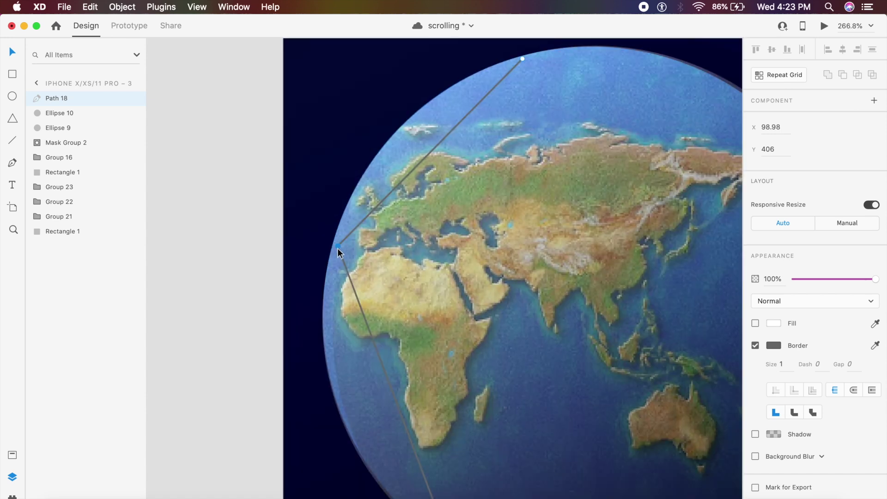
left_click(338, 248)
double_click(338, 248)
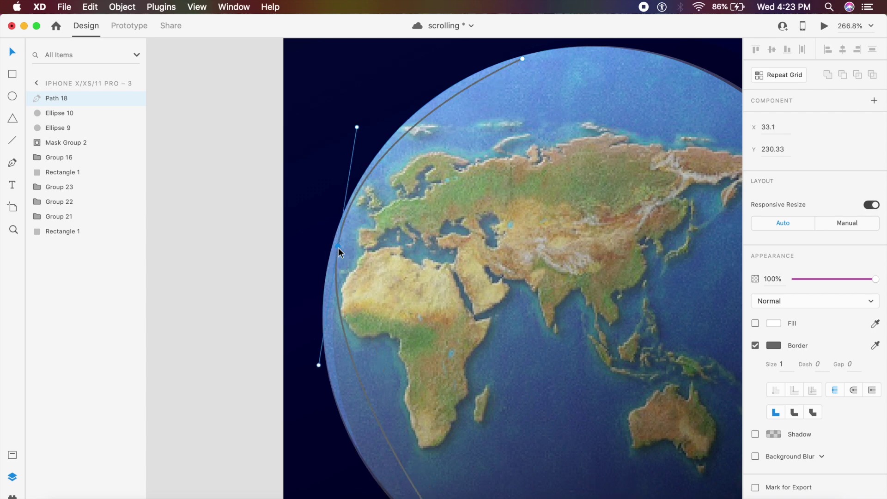
scroll(339, 248, "down", 5)
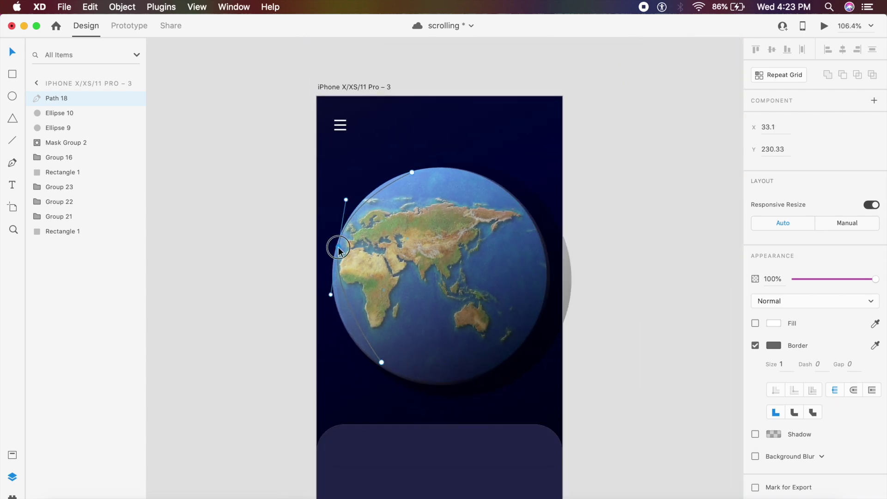
left_click_drag(338, 248, 336, 256)
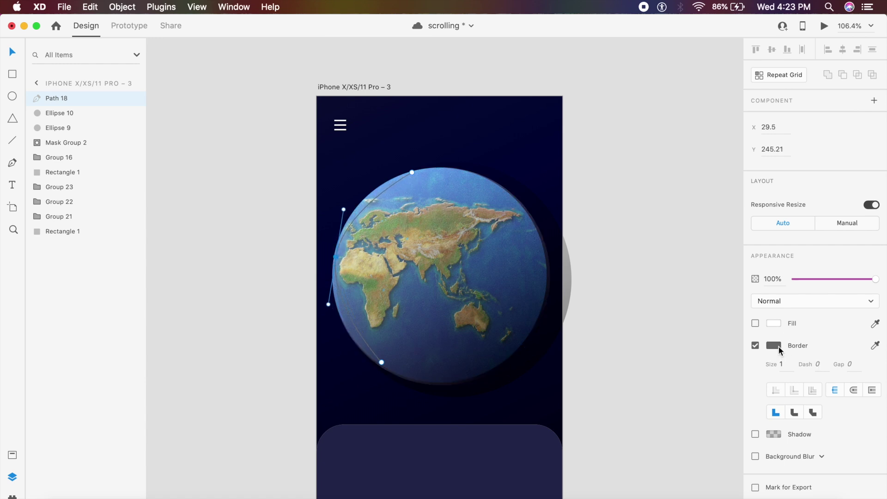
- Set the arc's border colour to cyan
left_click(779, 349)
left_click(733, 321)
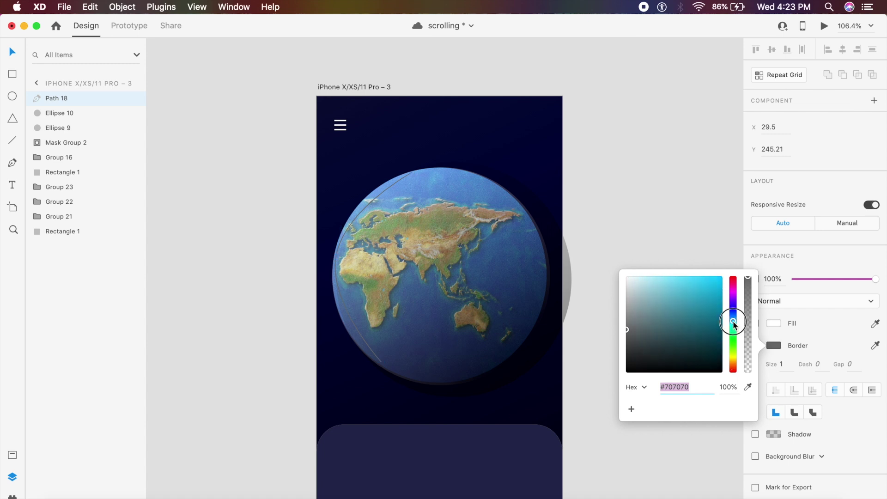
left_click(707, 298)
left_click(789, 364)
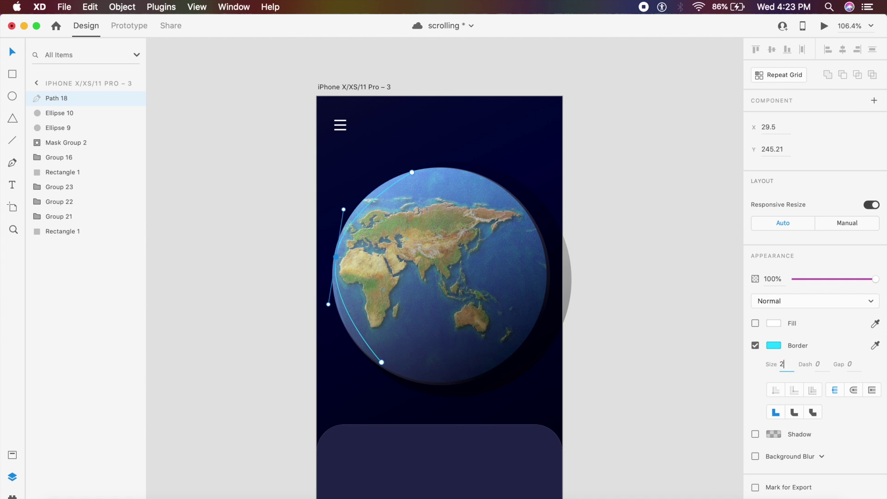
- Set the cyan arc's border size to 18
key("Return")
left_click(789, 364)
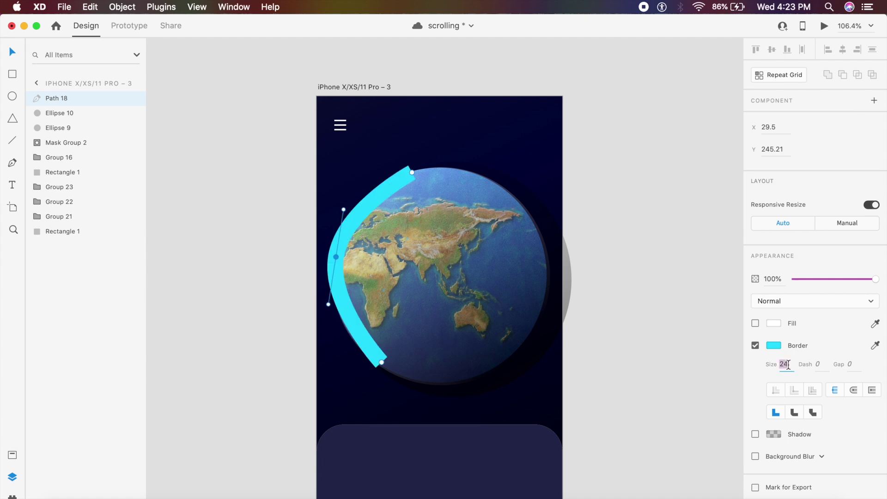
type("18")
key("Return")
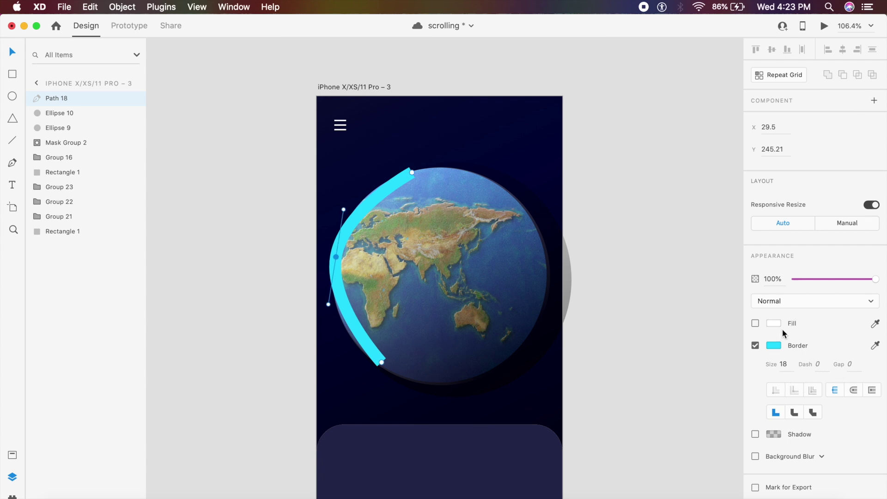
- Add an Object Blur of about 21, remove the fill, and lower opacity to 49%
left_click(755, 457)
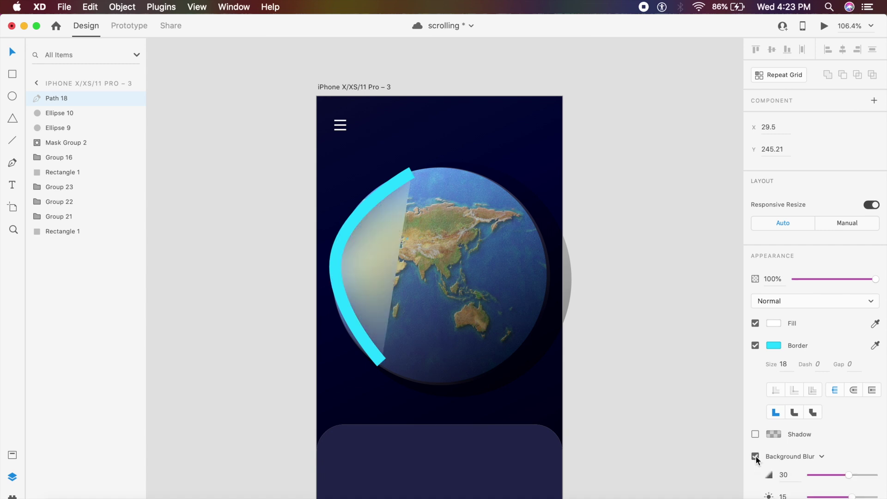
left_click(820, 457)
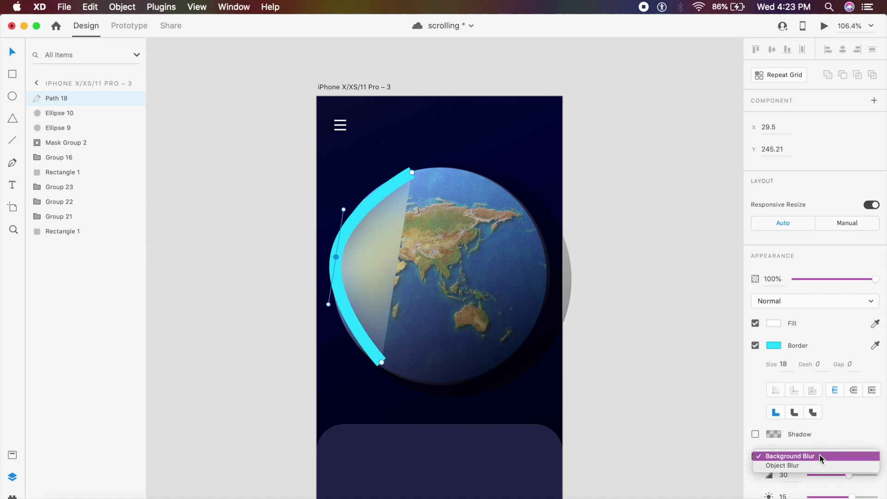
left_click(787, 466)
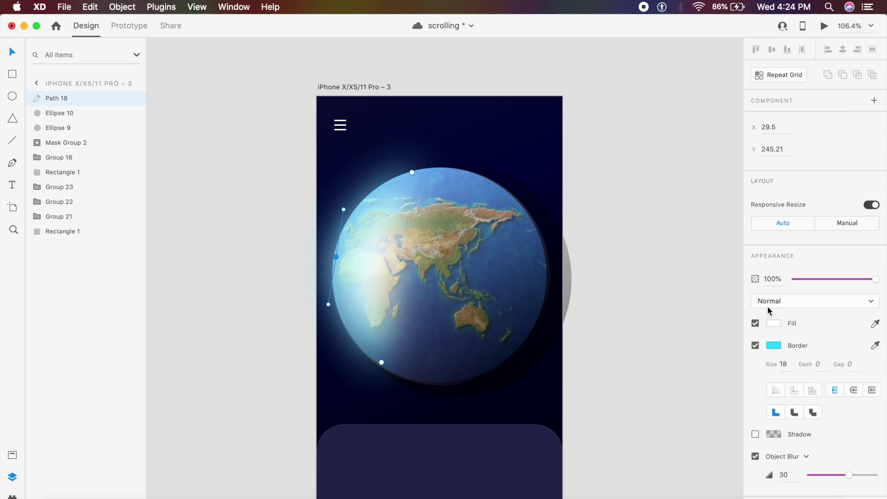
left_click(755, 324)
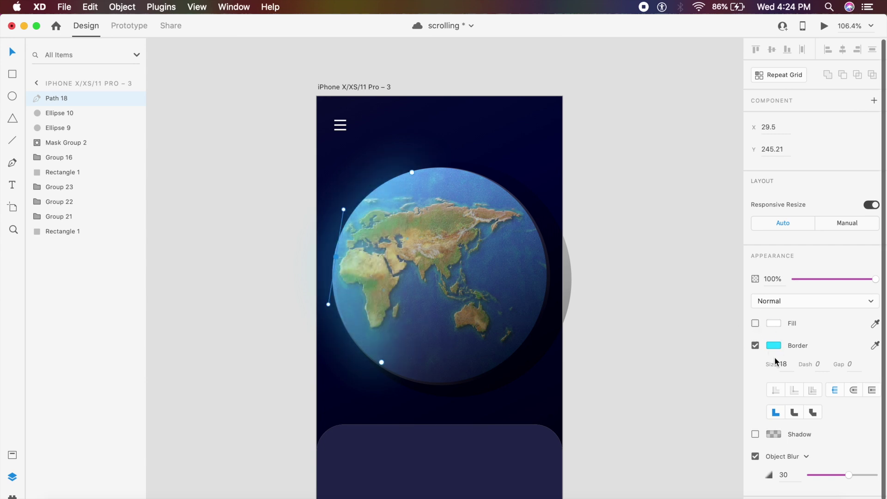
scroll(778, 398, "down", 1)
left_click_drag(842, 464, 838, 465)
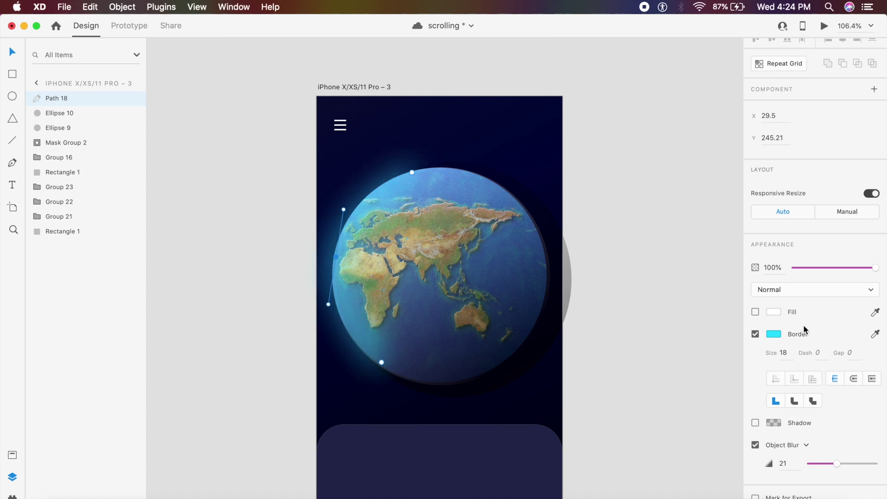
left_click_drag(825, 269, 834, 269)
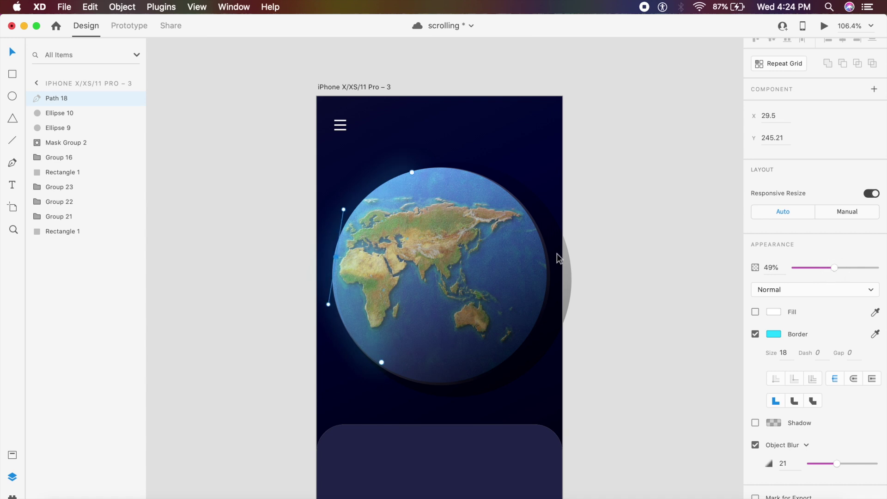
- Place Component 7, then the Paris, France and New York, USA cards in a row beside Delhi
left_click(583, 279)
scroll(584, 278, "up", 5)
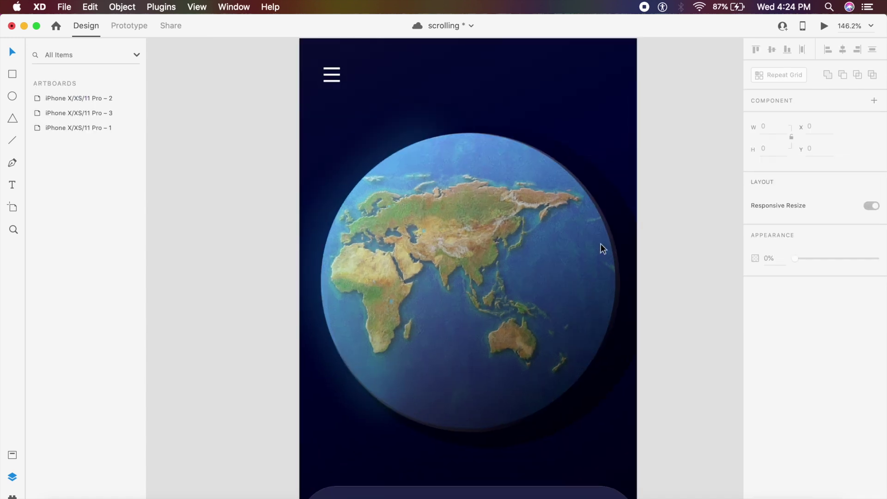
key("super+0")
key("super+shift+y")
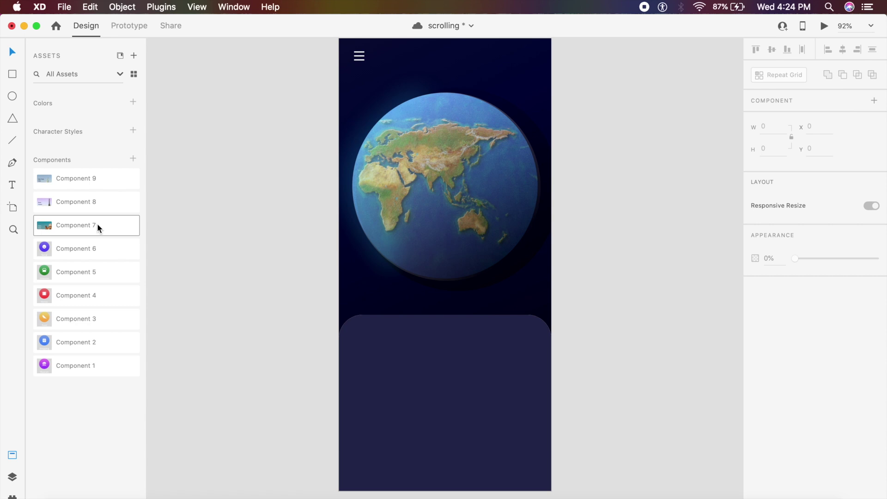
left_click_drag(97, 225, 397, 425)
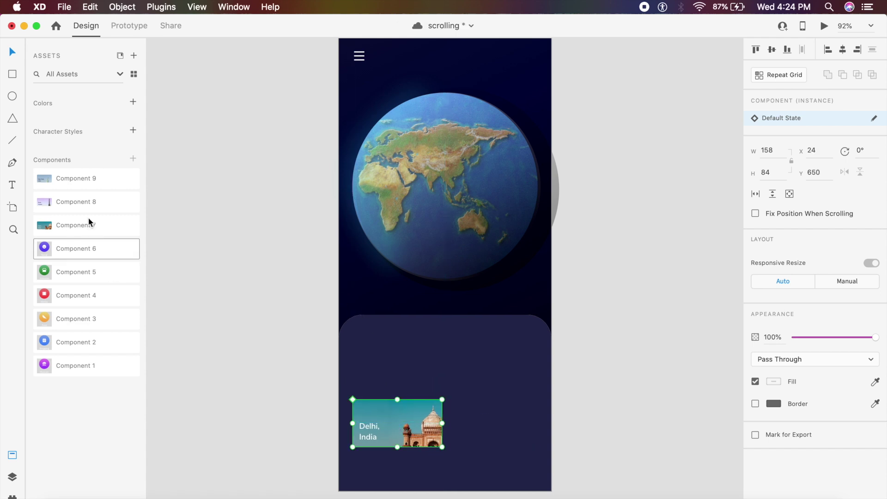
left_click_drag(76, 198, 479, 414)
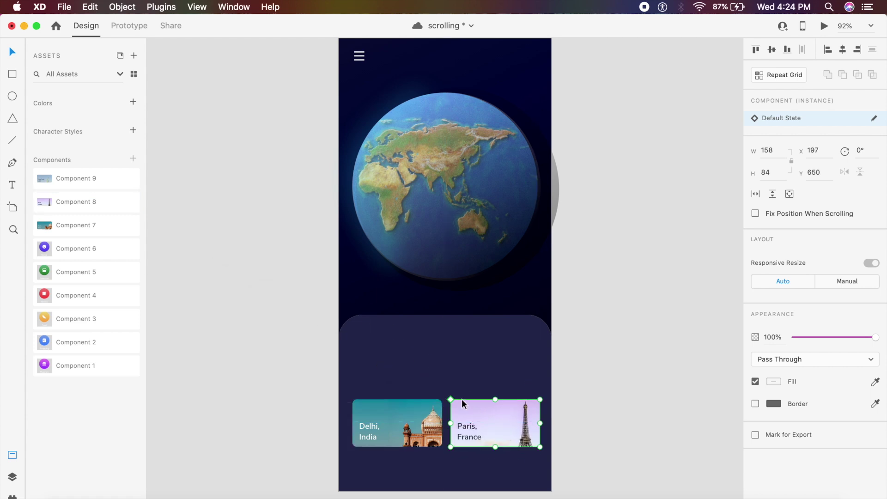
left_click_drag(90, 177, 561, 418)
key("Left")
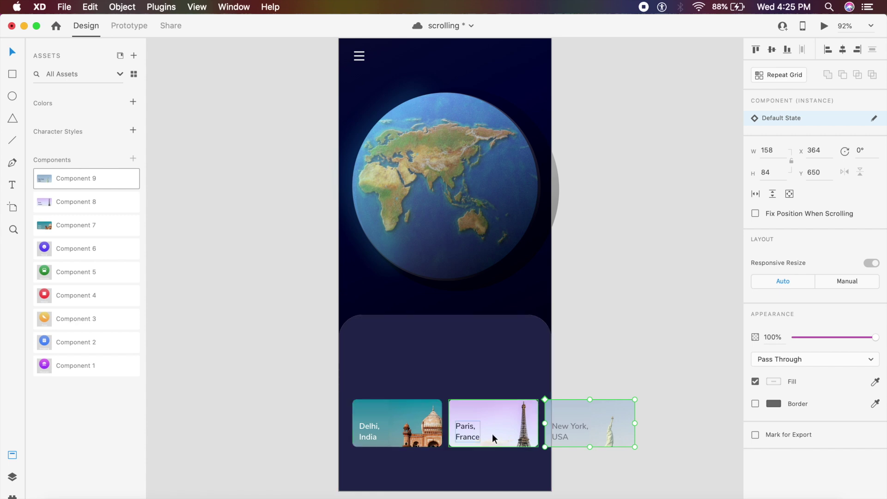
- Make the Delhi, Paris and New York cards a horizontal scroll group spanning the full 375-pixel width
left_click(493, 432, "shift")
left_click(397, 436, "shift")
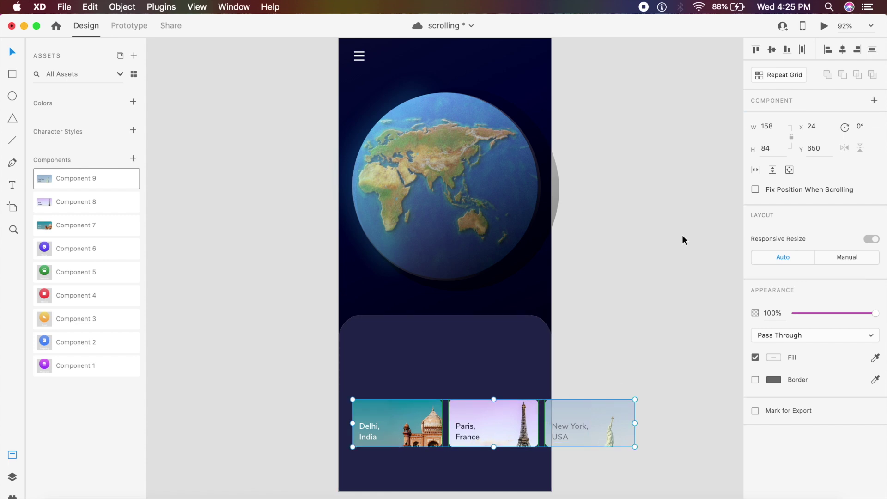
left_click(756, 172)
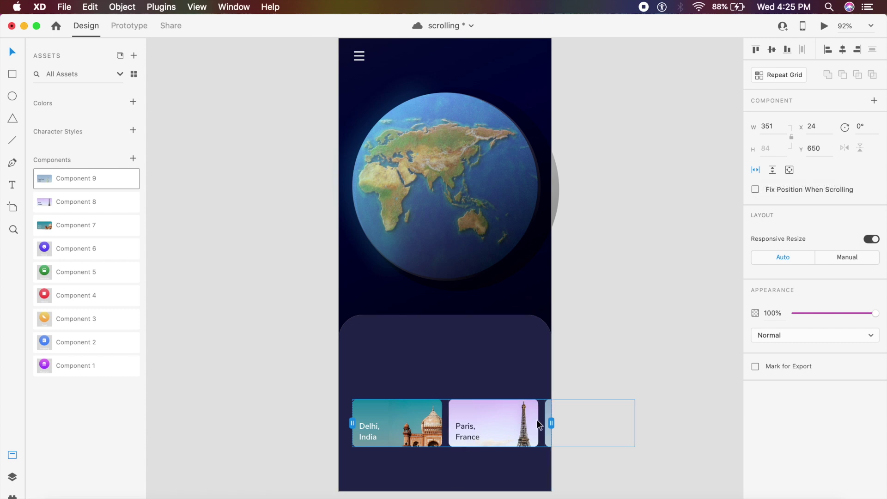
scroll(550, 424, "up", 3)
scroll(462, 411, "left", 3)
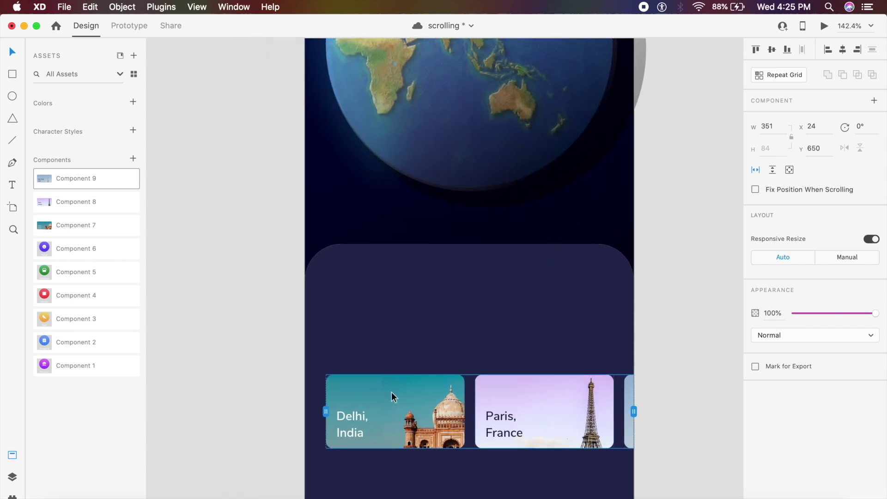
left_click_drag(325, 413, 305, 408)
scroll(479, 434, "right", 5)
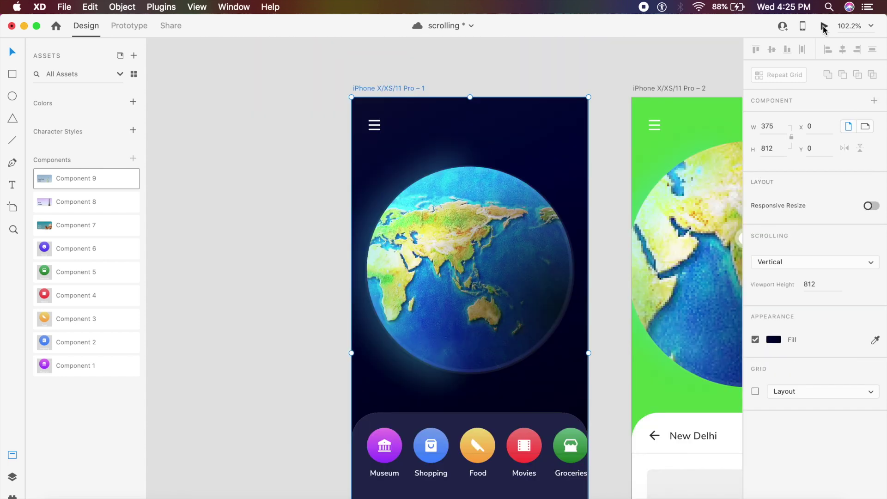
- Preview the design and scroll the city card row back and forth
left_click(825, 25)
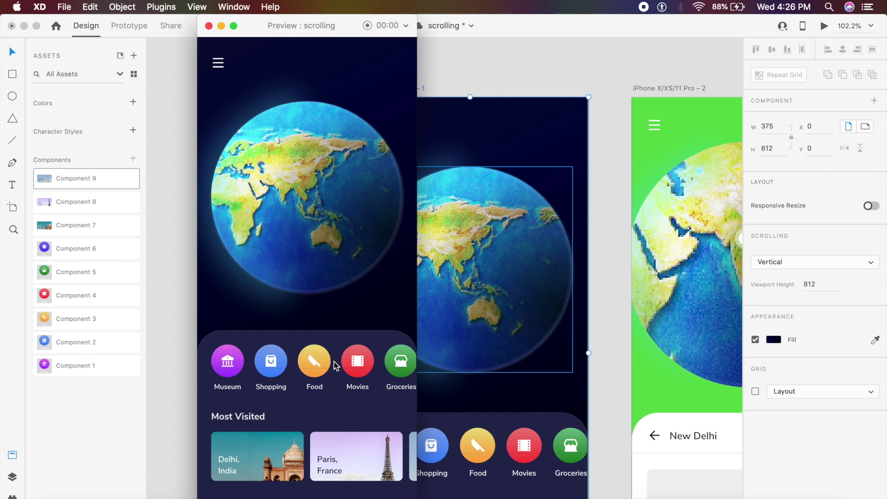
scroll(336, 367, "right", 2)
scroll(336, 366, "left", 2)
scroll(279, 463, "right", 2)
scroll(279, 462, "left", 2)
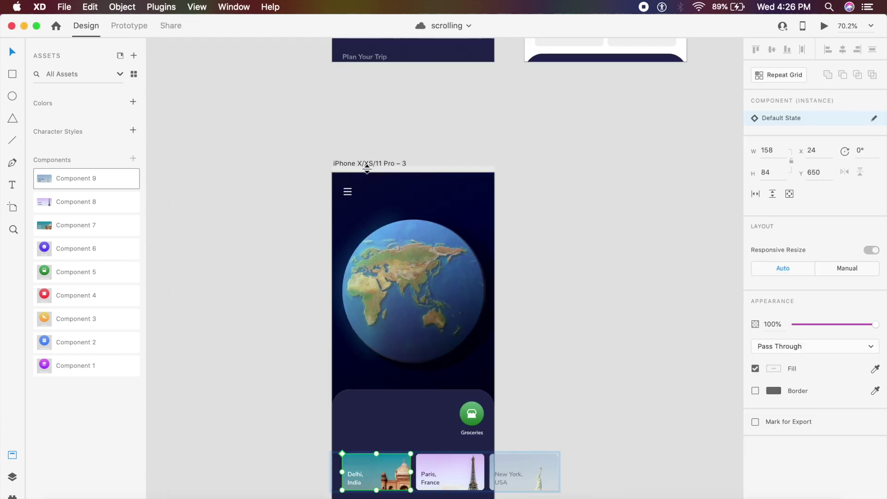
- Return to the canvas with the iPhone X/XS/11 Pro – 3 artboard selected
left_click(365, 165)
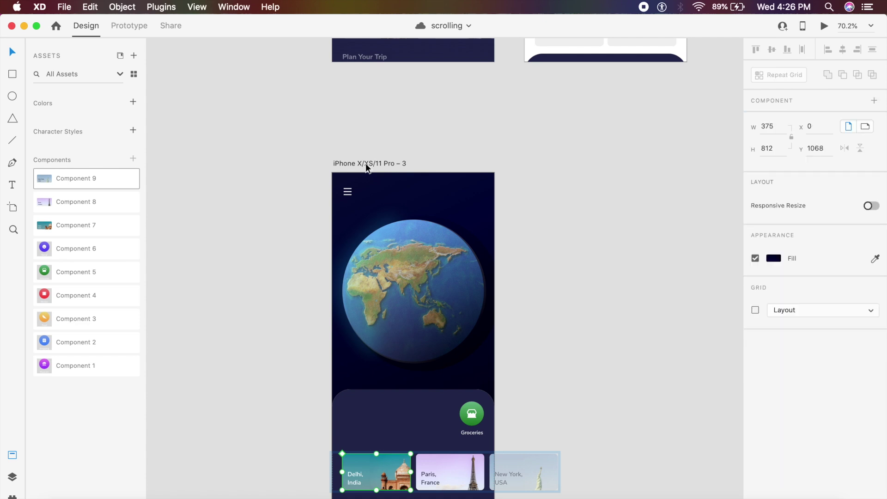
scroll(365, 164, "up", 5)
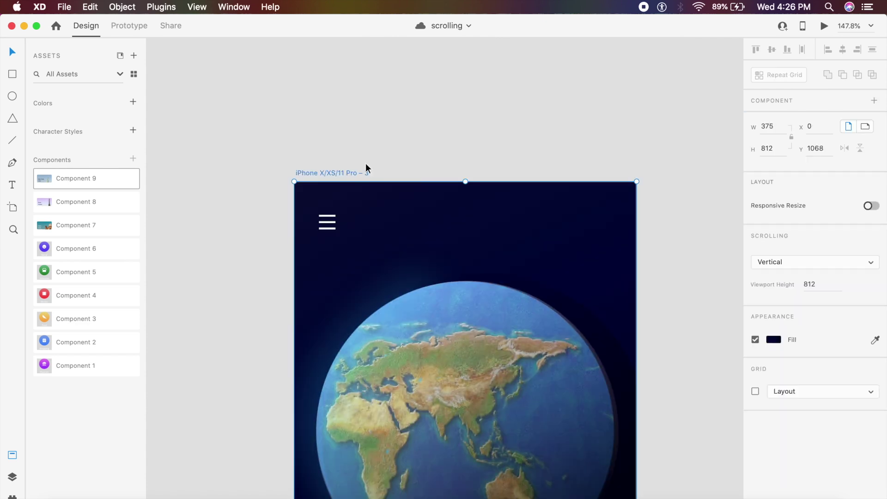
scroll(366, 163, "down", 3)
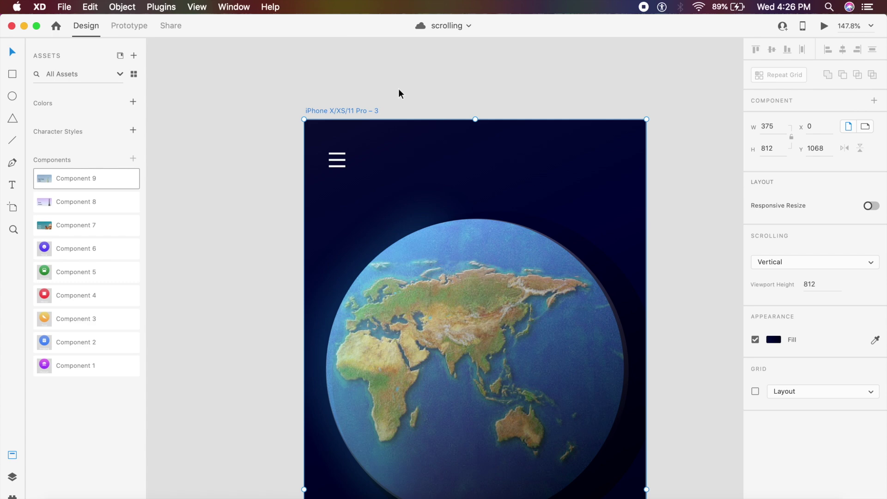
- Duplicate the globe screen and select the copy's globe mask group in Layers
key("super+d")
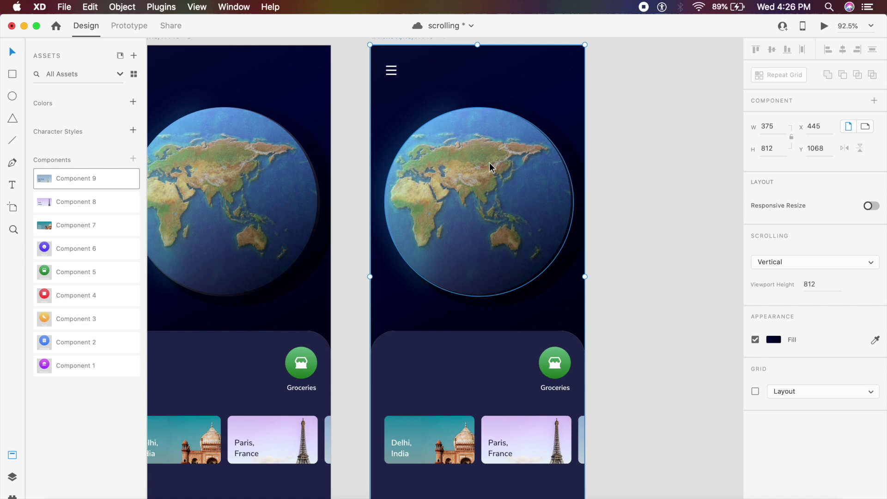
left_click(490, 163)
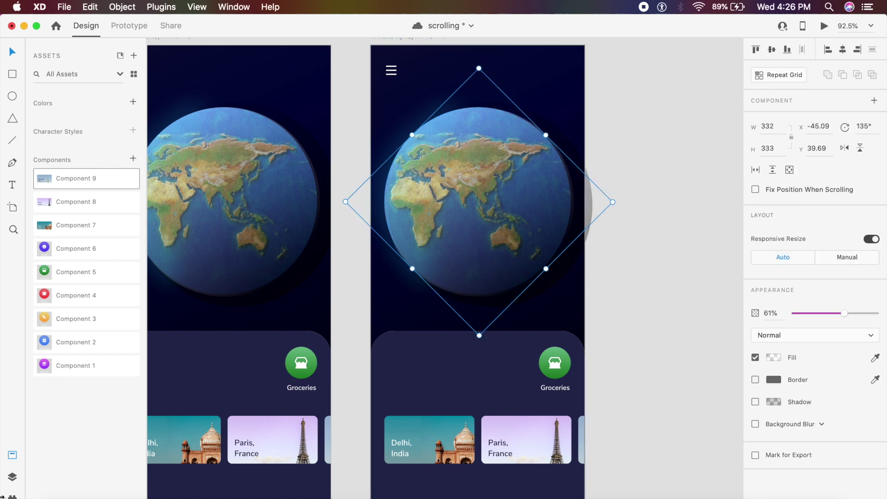
left_click(14, 479)
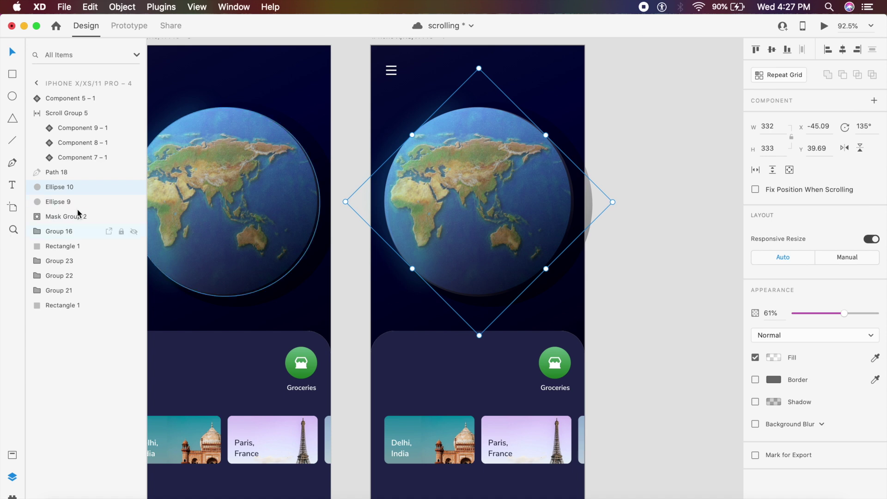
left_click(81, 219)
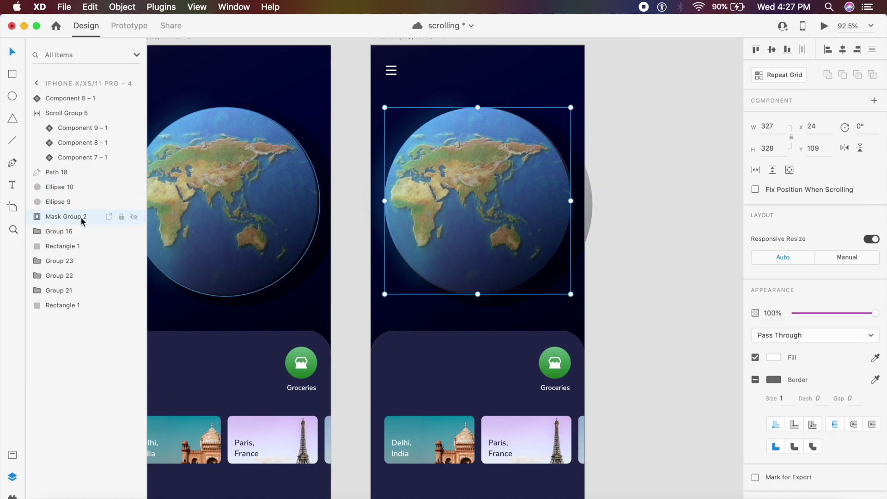
- Expand Mask Group 2 and Scroll Group 4, then select world-map Images 7–10
left_click(37, 217)
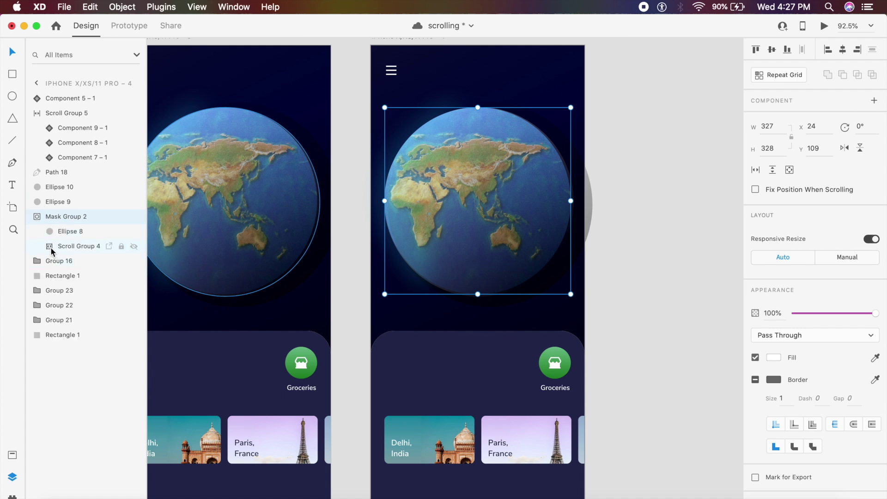
left_click(50, 248)
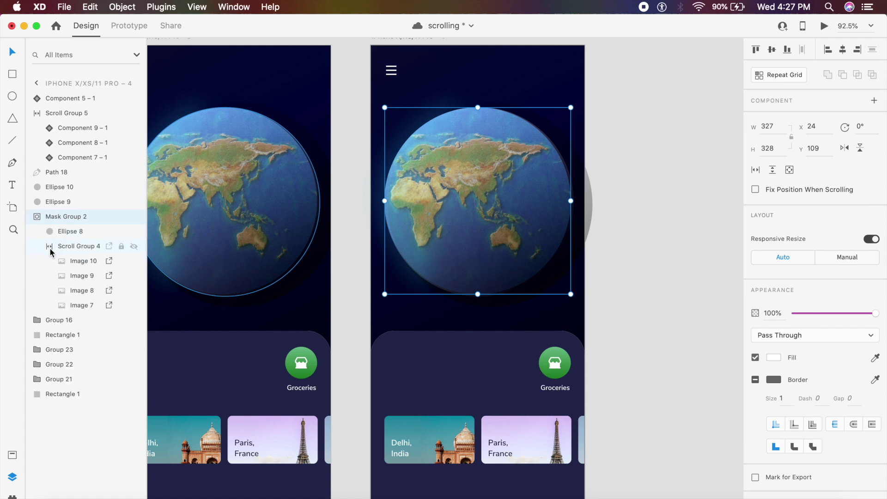
left_click(81, 264)
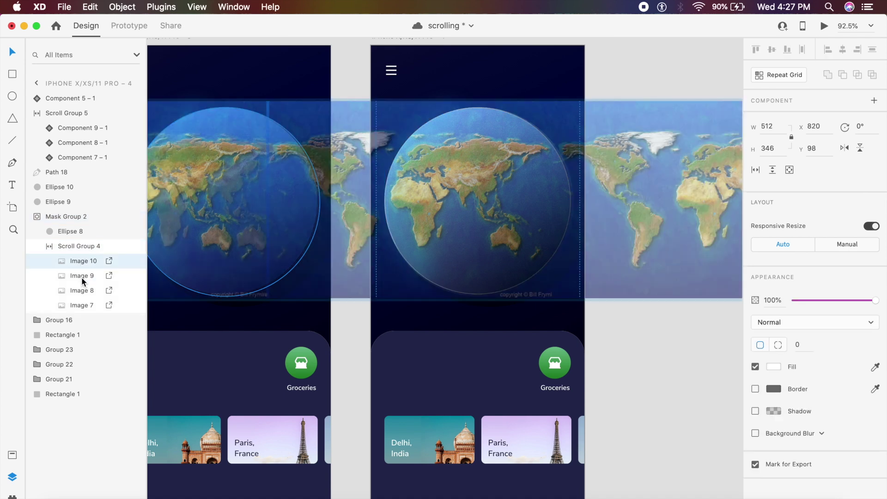
left_click(81, 276, "shift")
left_click(79, 290, "shift")
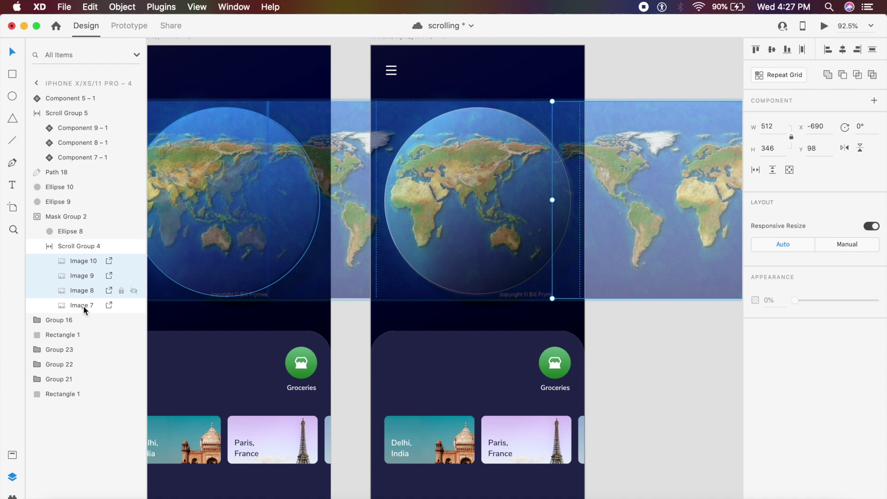
left_click(83, 306, "shift")
- Enlarge the four world-map images and shift them left to show another region
scroll(412, 208, "down", 5)
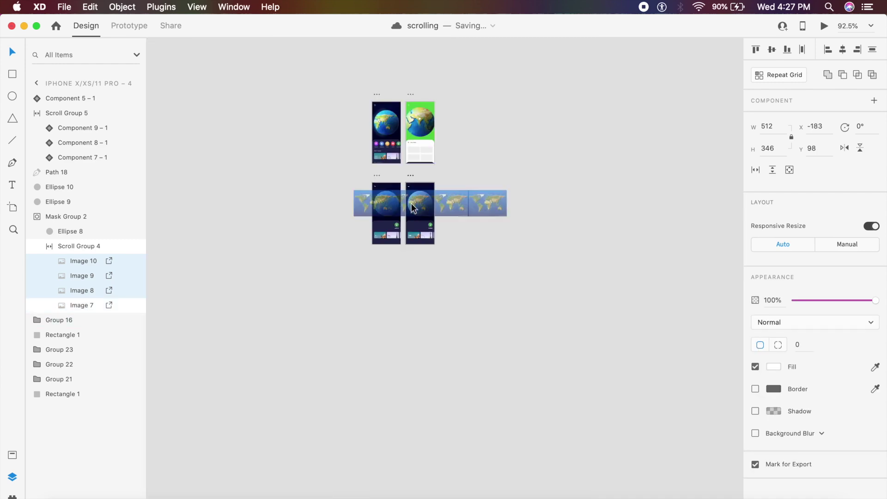
scroll(436, 202, "up", 5)
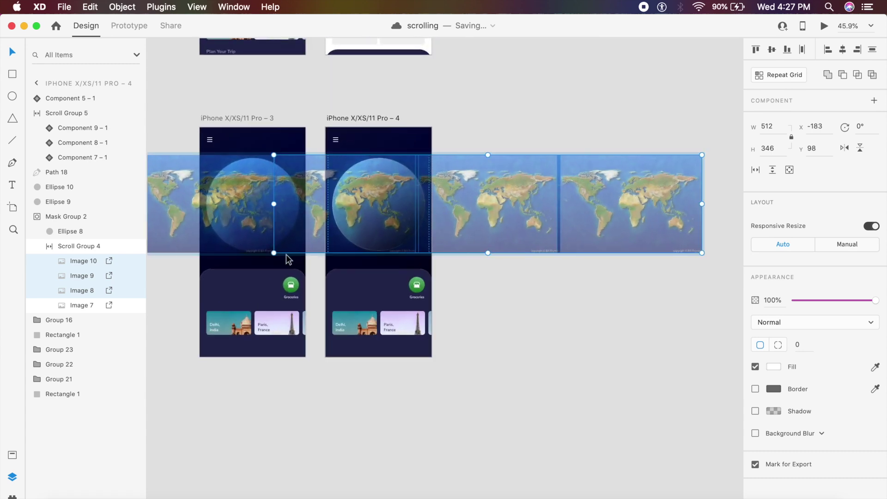
left_click_drag(274, 252, 176, 313)
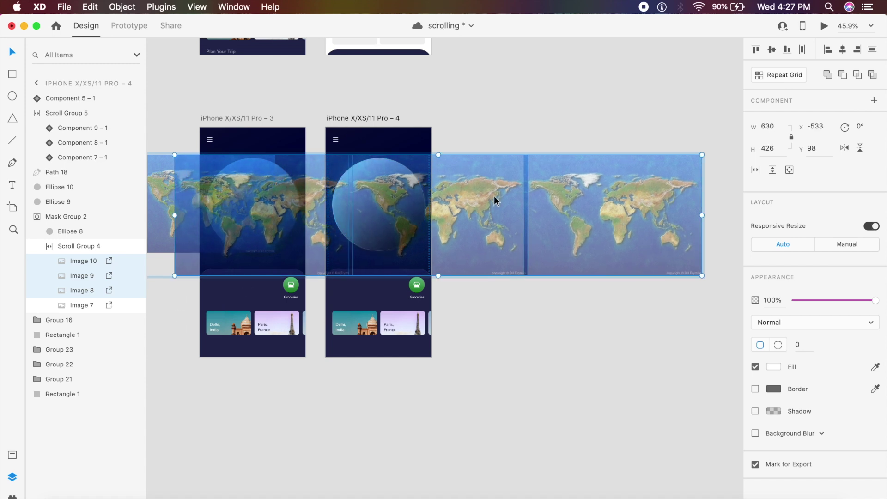
left_click_drag(456, 198, 403, 199)
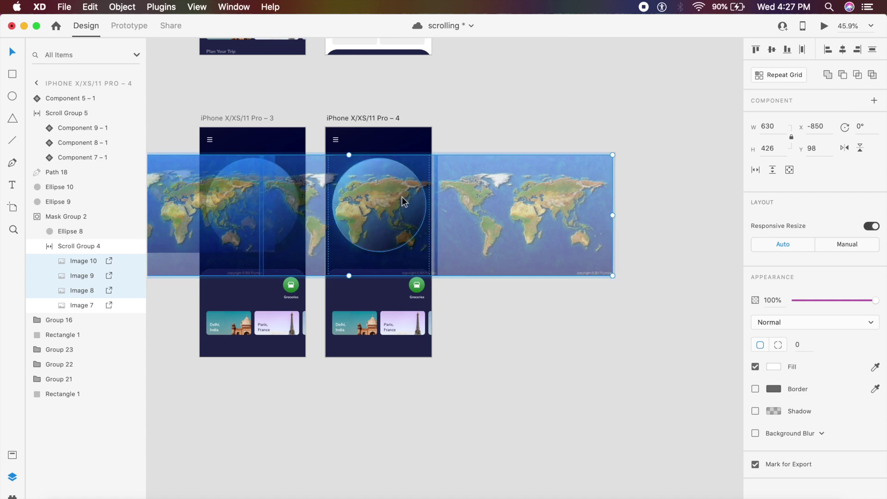
left_click(483, 117)
- Draw a small 13 × 13 white dot on the copied globe
scroll(389, 191, "up", 5)
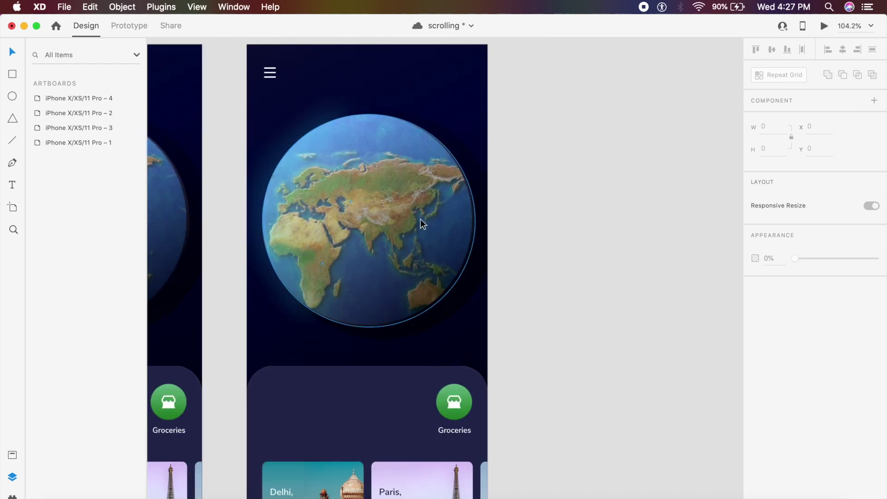
key("e")
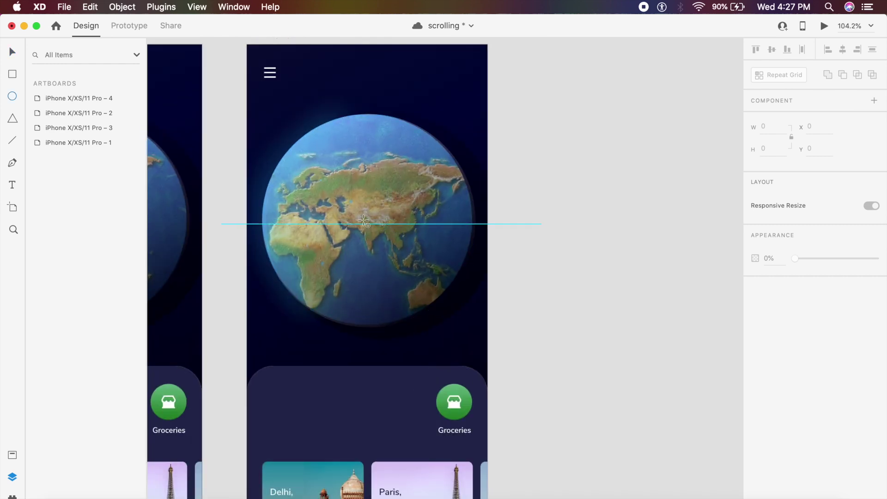
left_click_drag(364, 222, 377, 229)
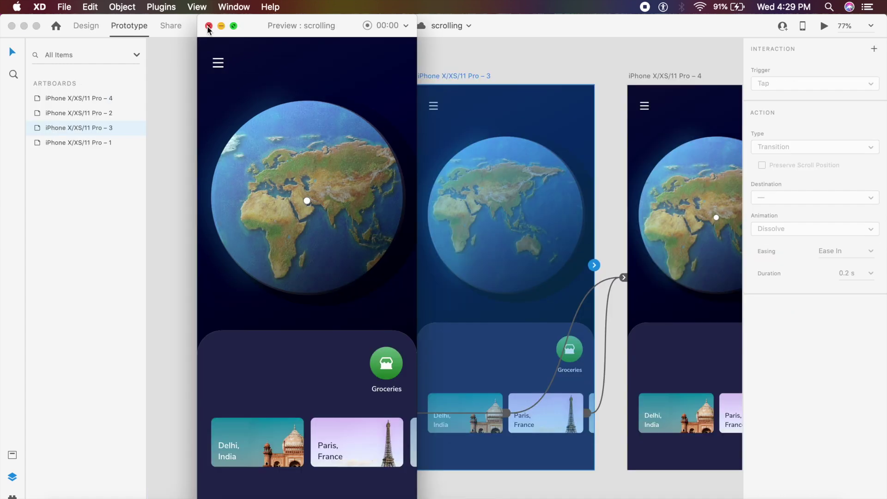
left_click(208, 26)
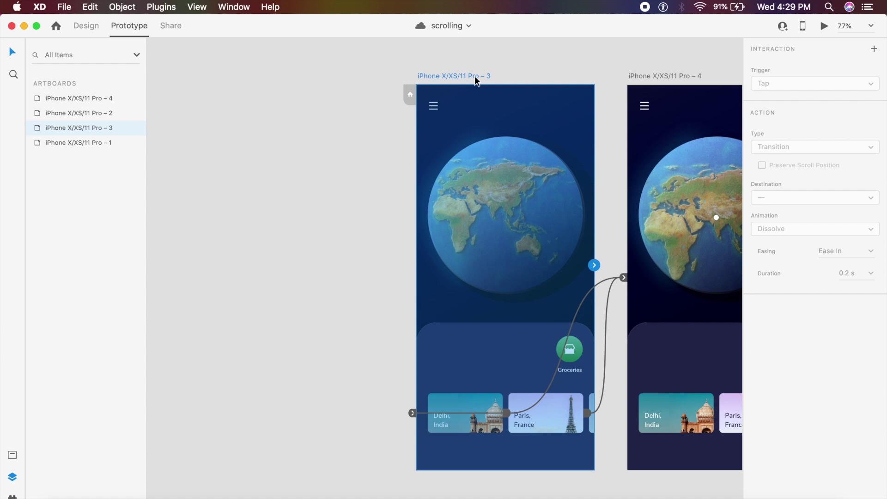
- Preview the prototype, close it, and reopen the preview to test the tap-to-zoom globe
left_click(824, 26)
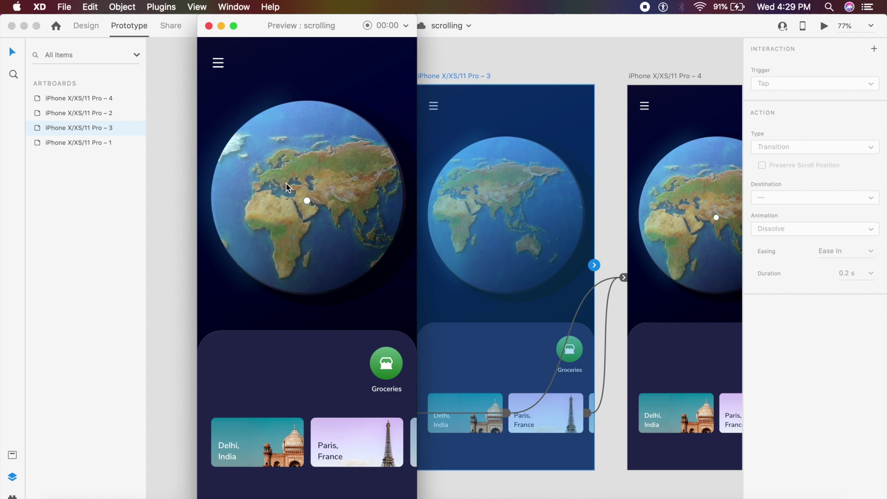
left_click(209, 27)
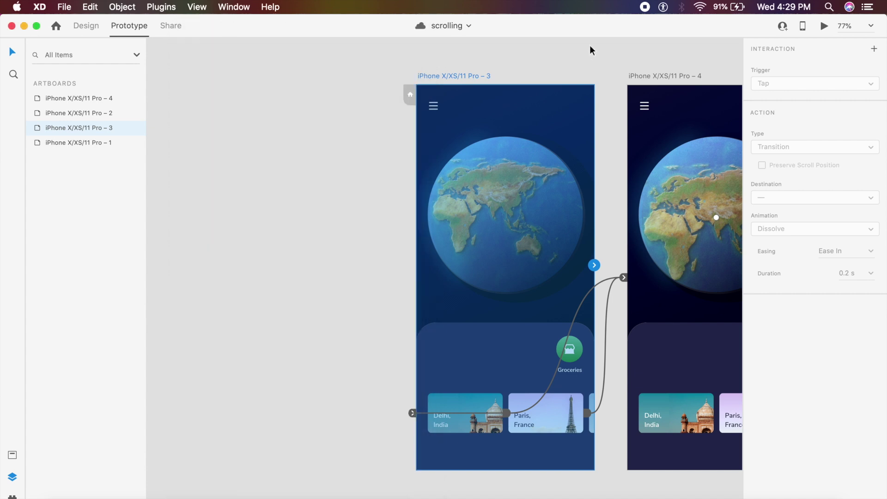
left_click(824, 26)
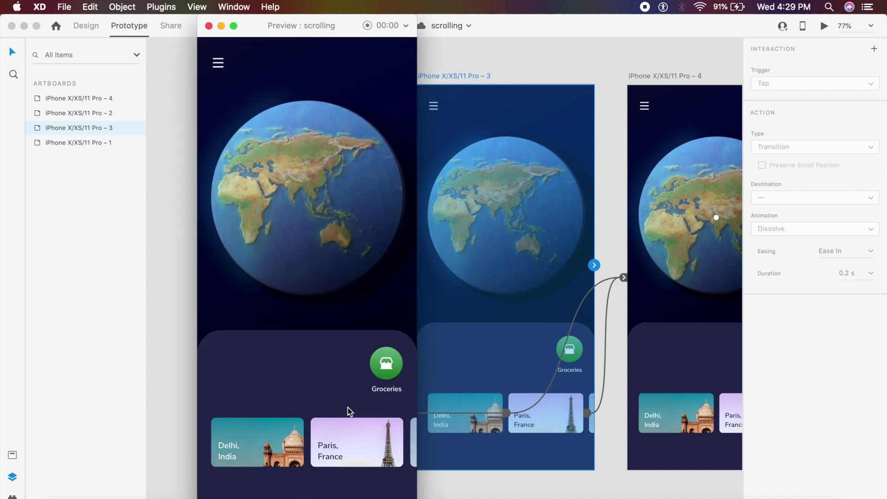